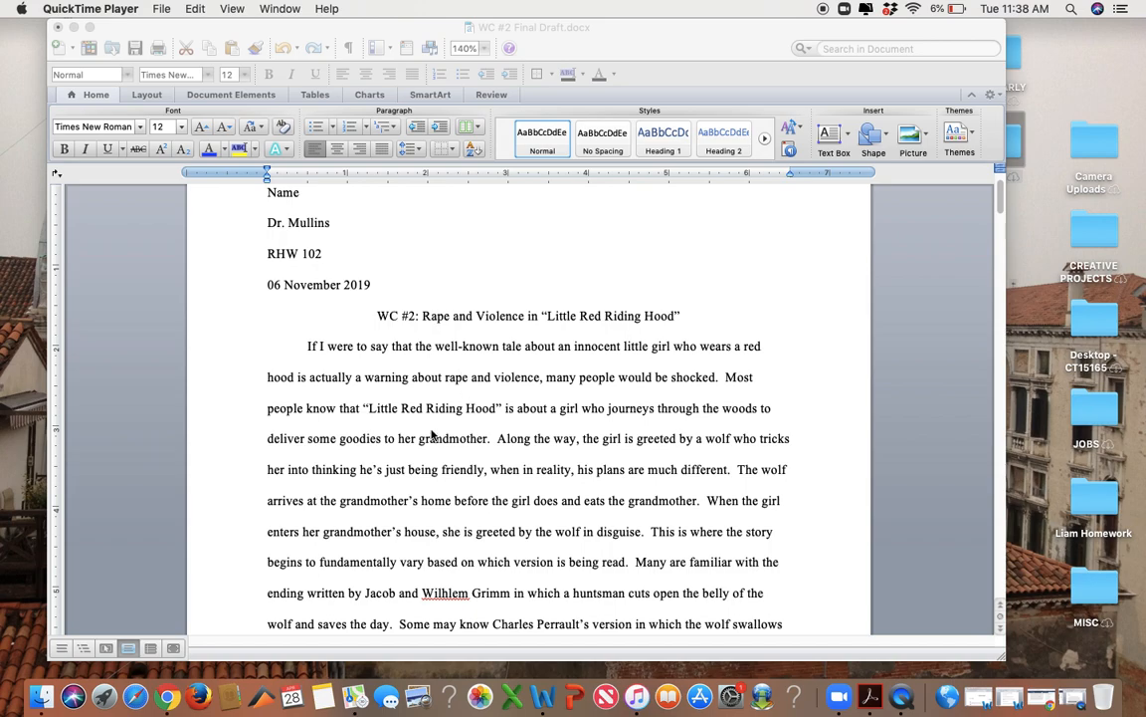
scroll(432, 434, up, 4)
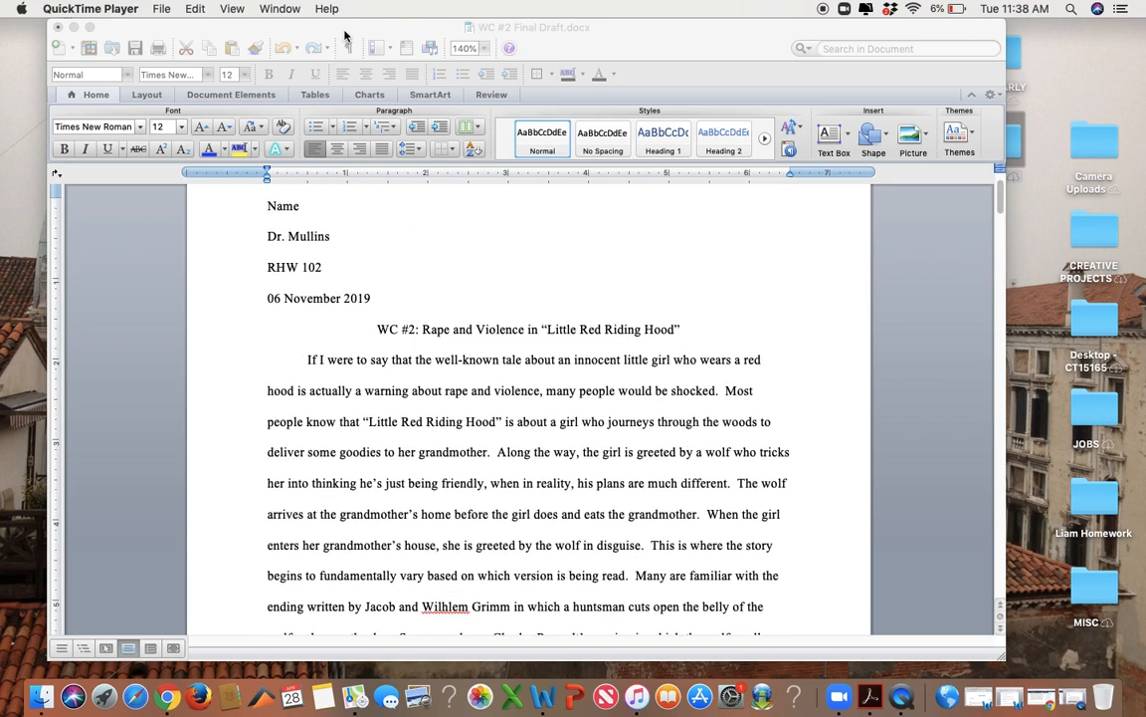
click(313, 30)
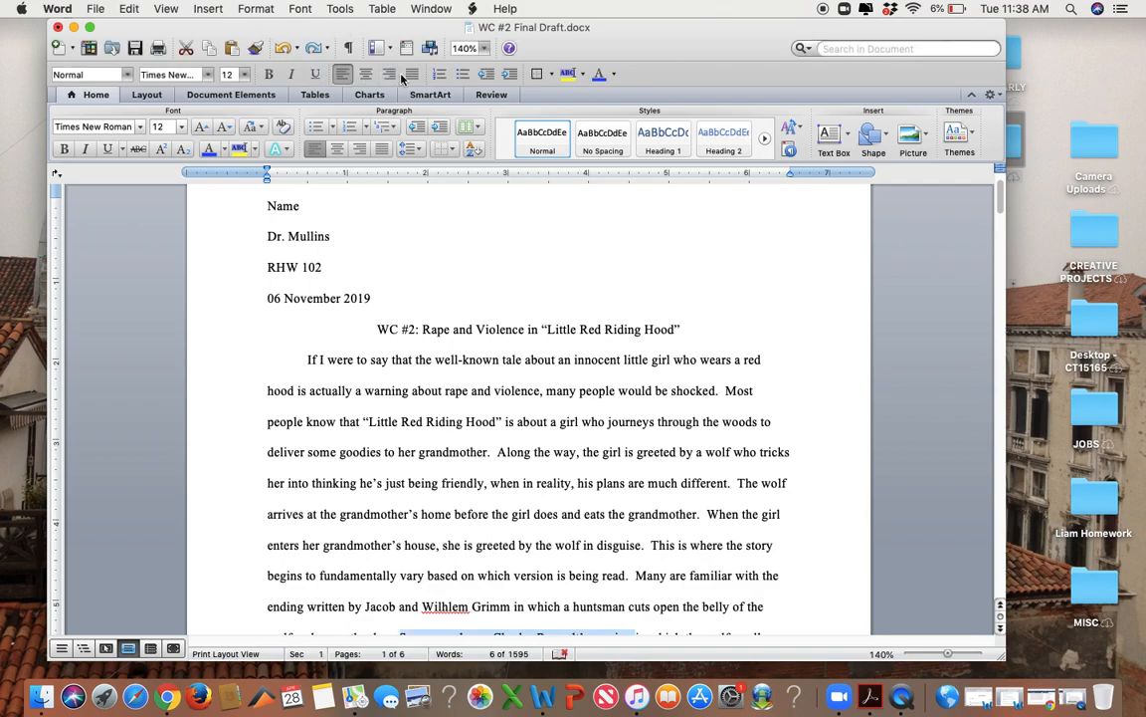
click(341, 8)
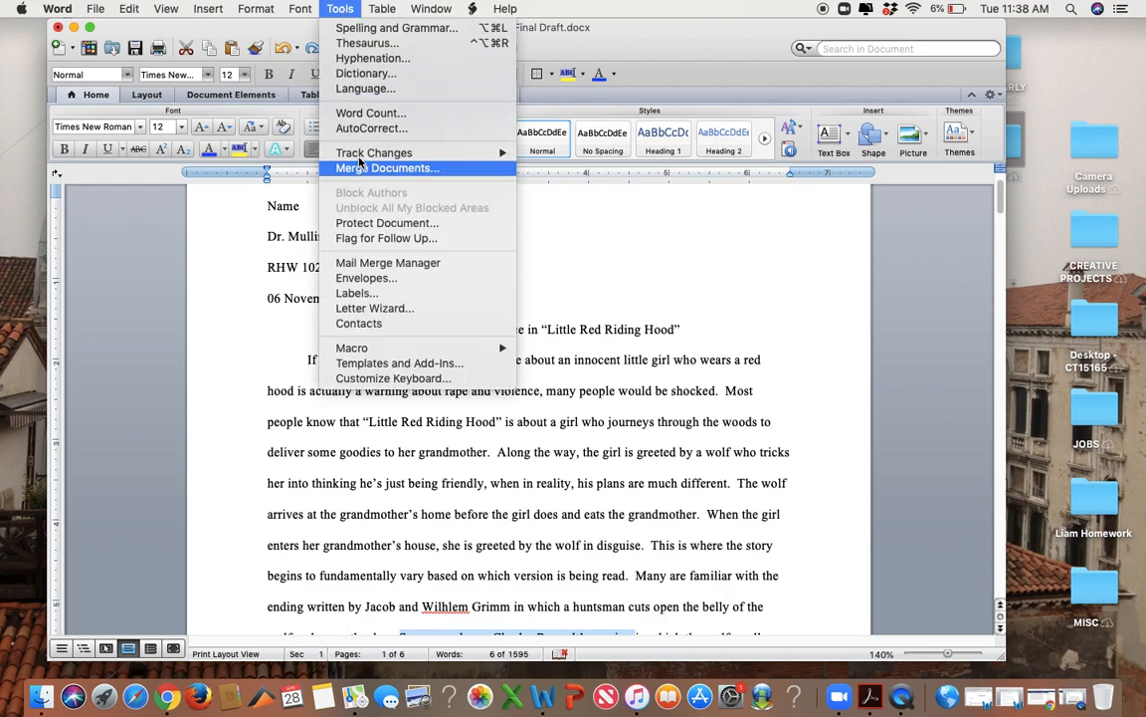
mouse_move(367, 155)
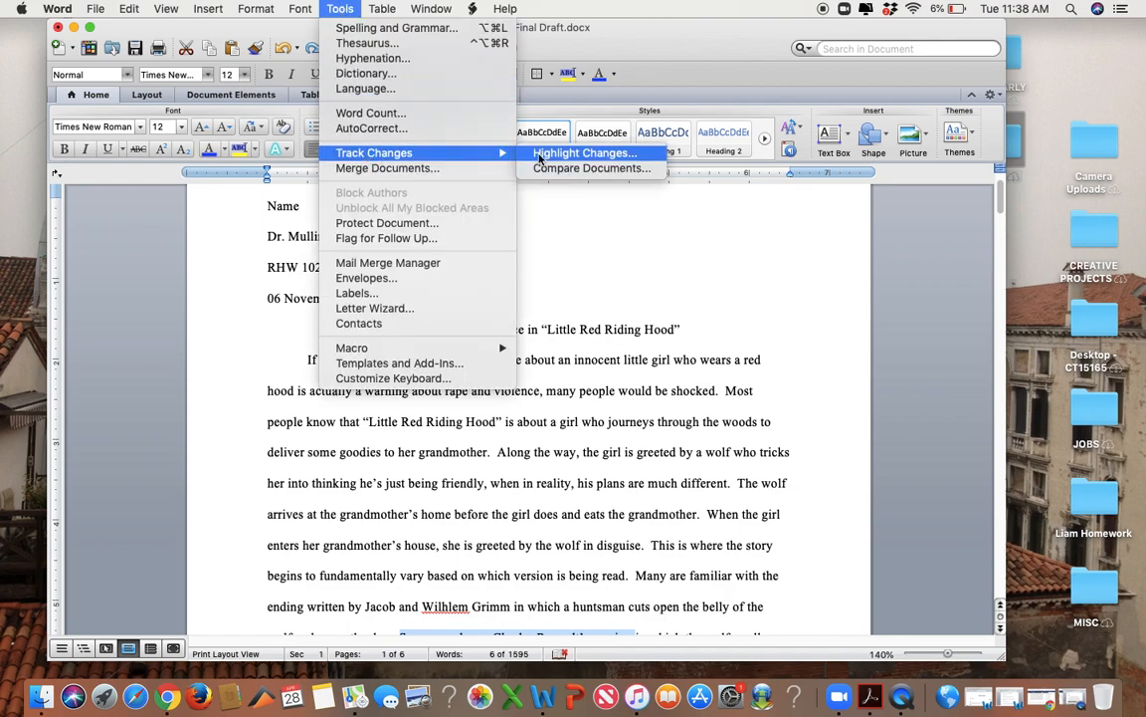
click(543, 157)
click(479, 336)
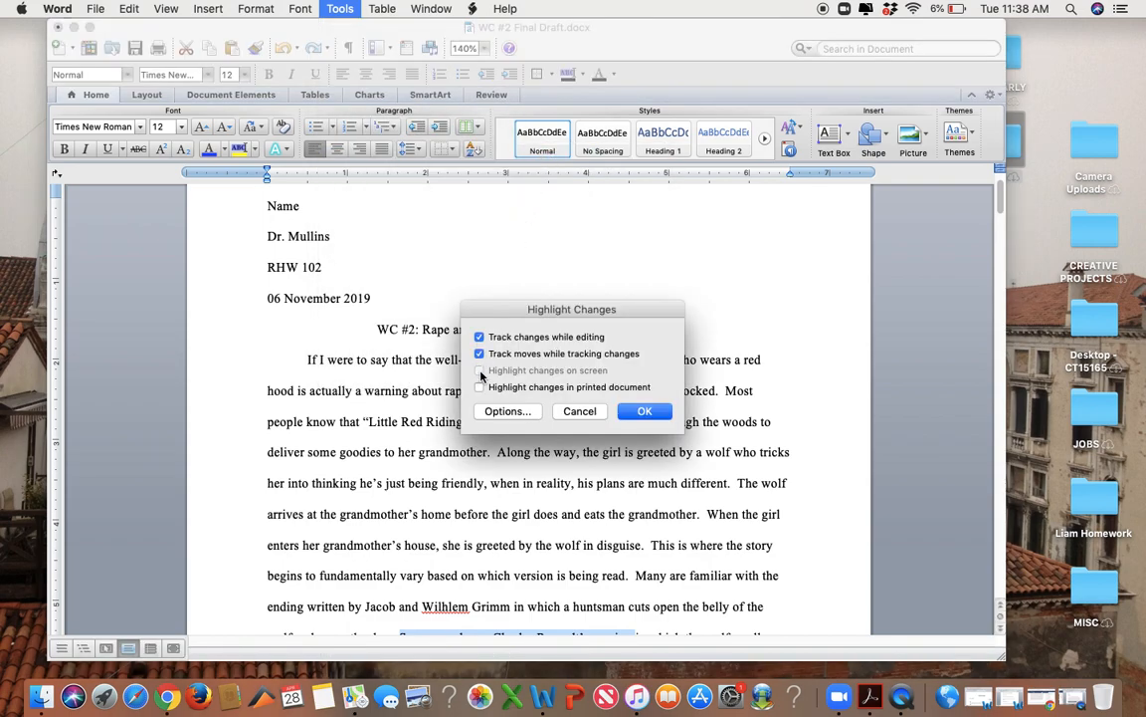
click(479, 387)
click(642, 412)
click(588, 412)
Step: Turn on Track Changes for the document and set the markup display to Final Showing Markup
click(488, 99)
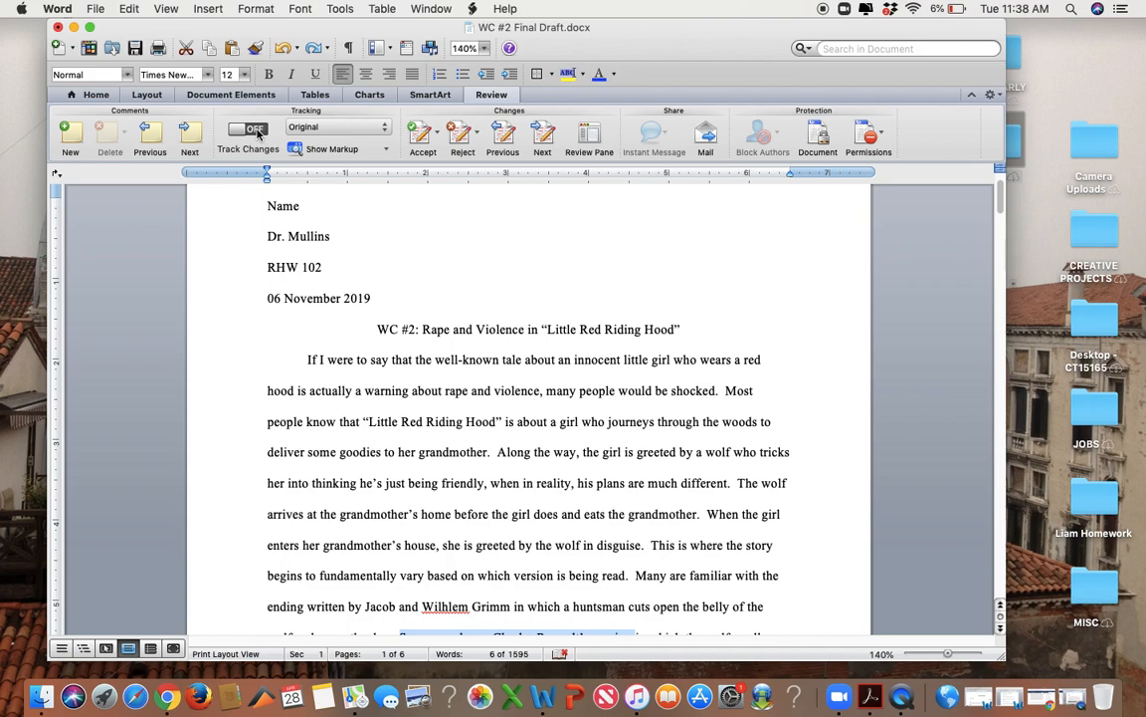
click(255, 130)
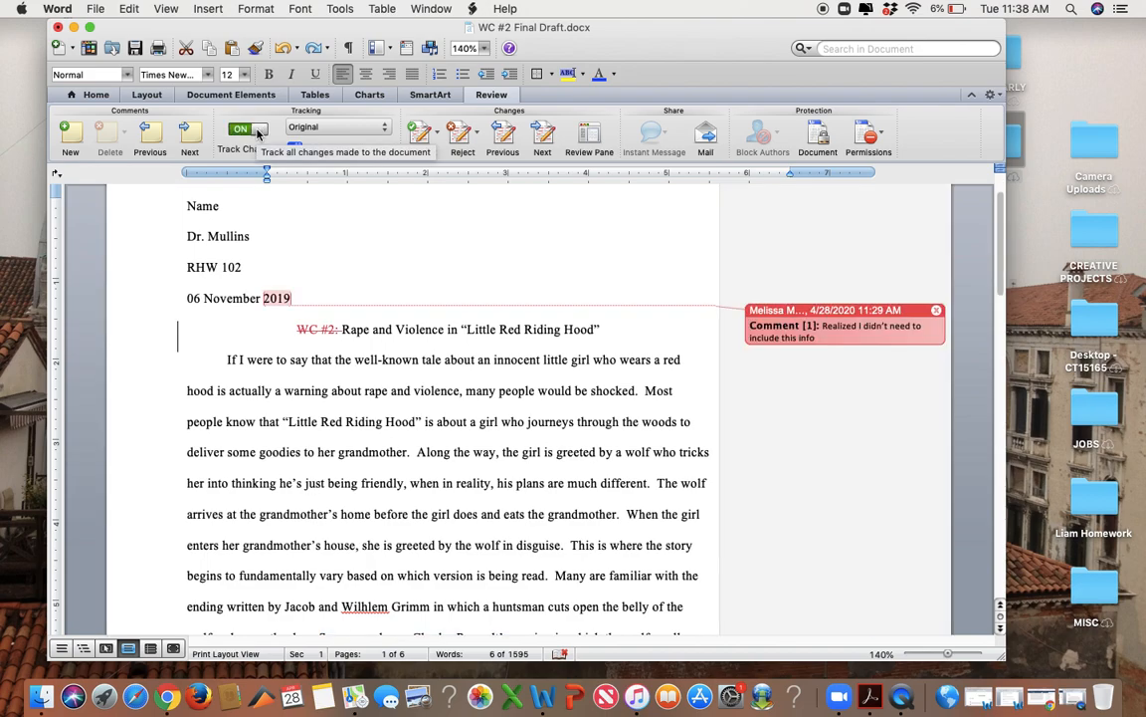
click(376, 128)
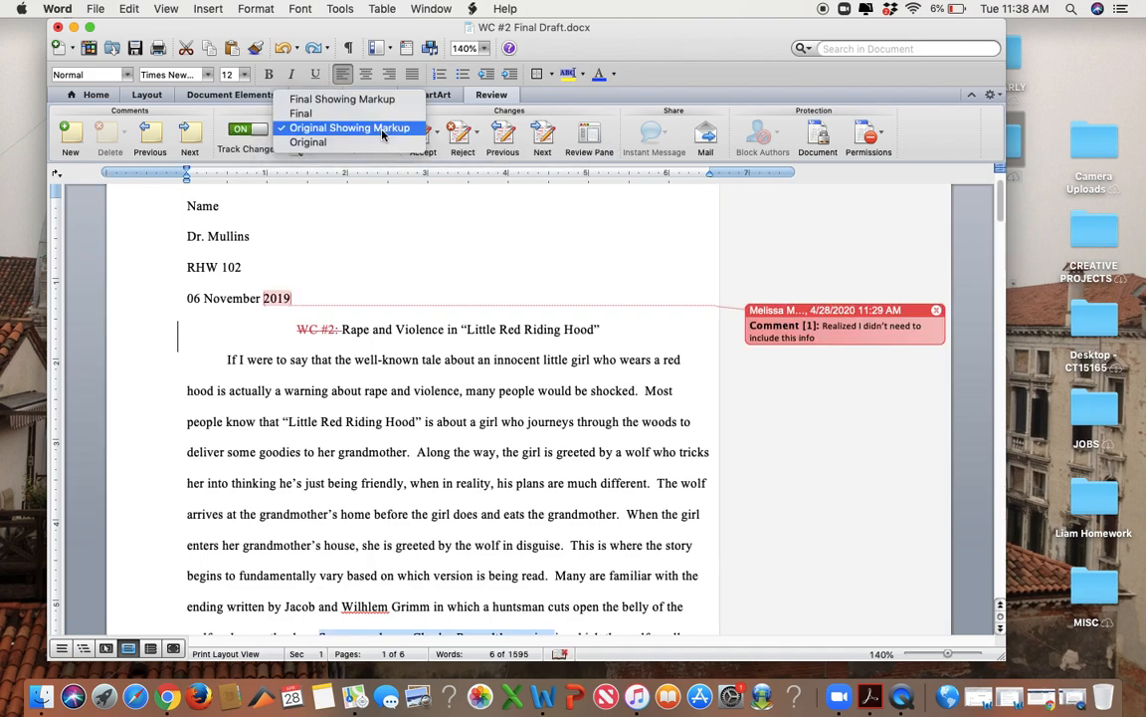
click(378, 101)
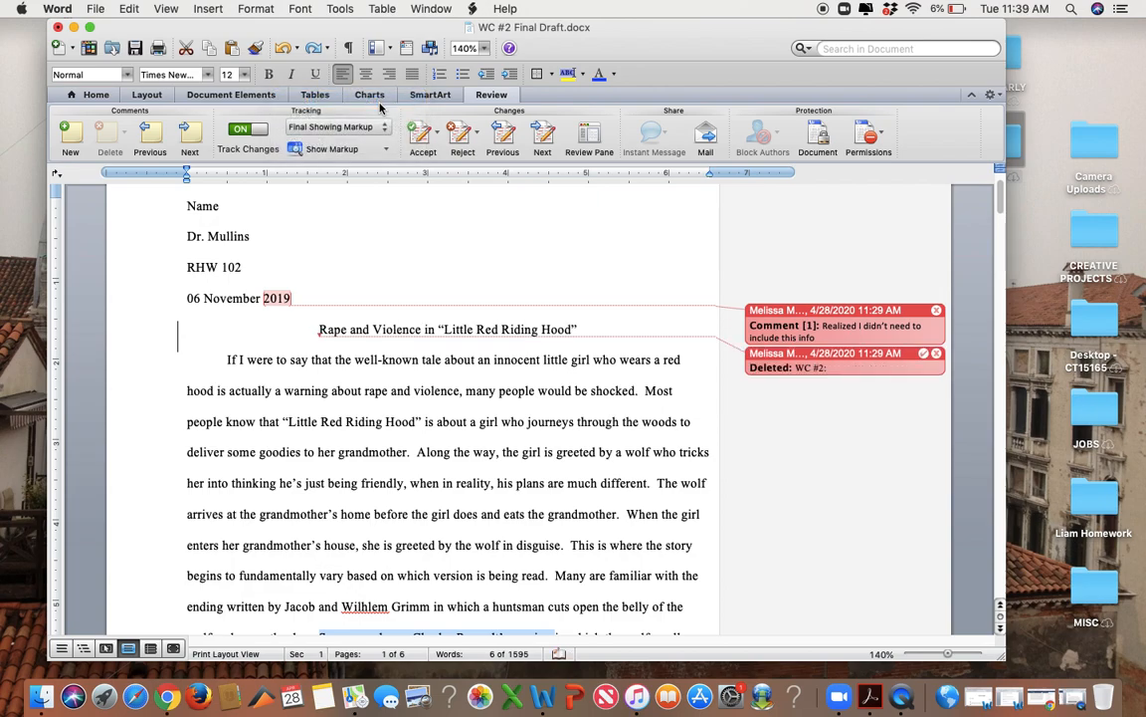
Step: Delete the existing comment on "2019" and reject the tracked deletion of "WC #2:" in the title, dismissing the low battery notification
click(935, 309)
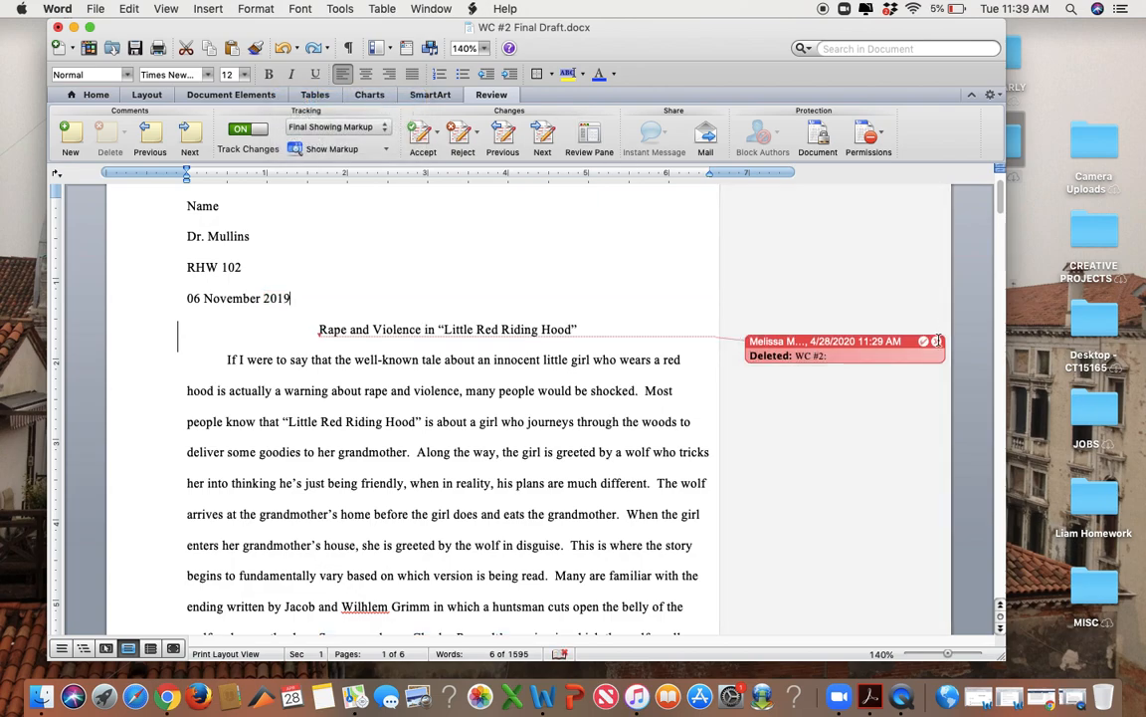
click(936, 335)
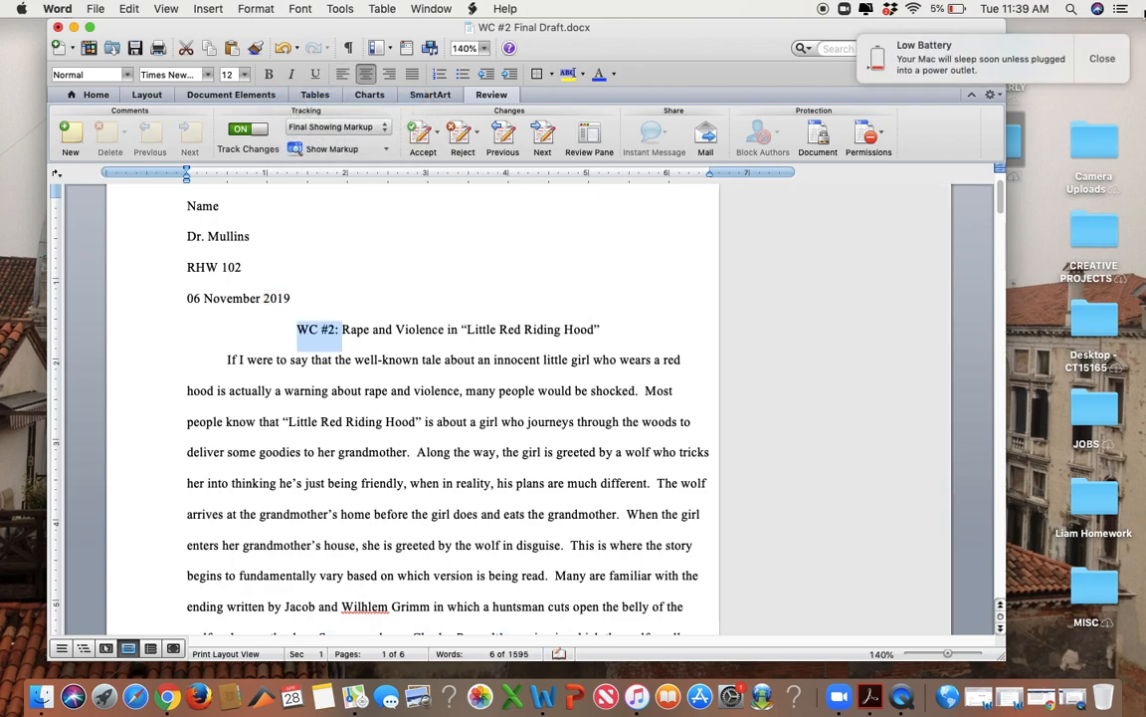
click(1100, 60)
Step: Delete "WC #2:" from the start of the essay title as a tracked change
scroll(577, 340, down, 10)
scroll(577, 340, up, 12)
click(468, 314)
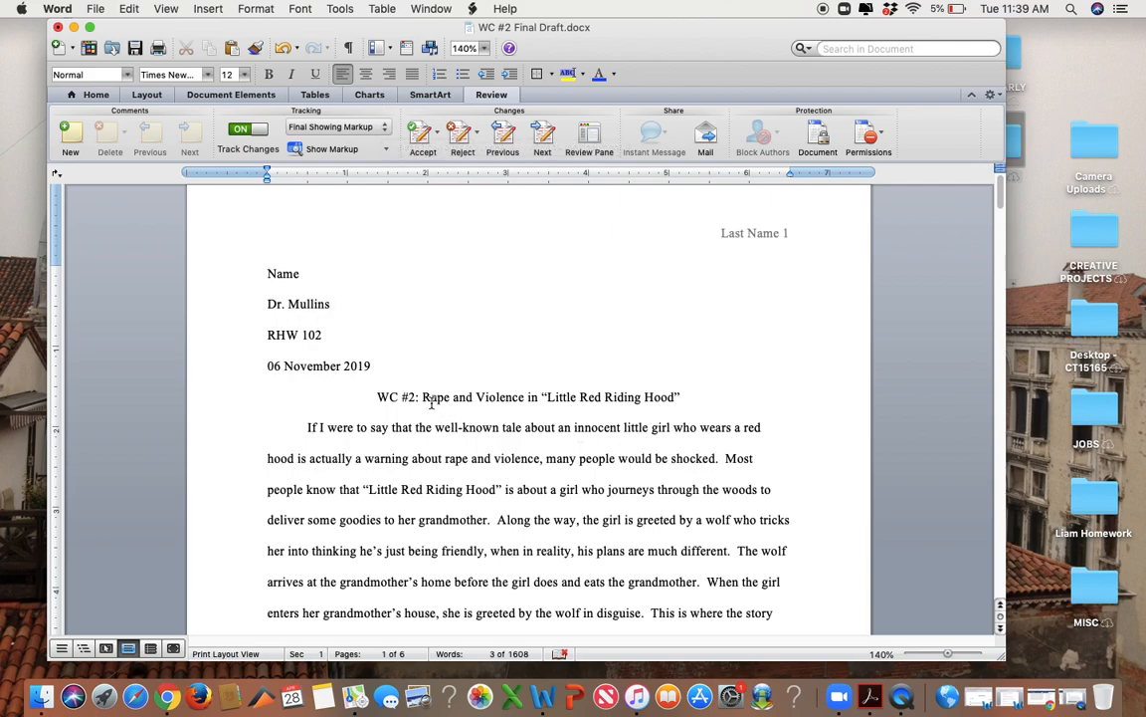
drag(420, 397, 379, 397)
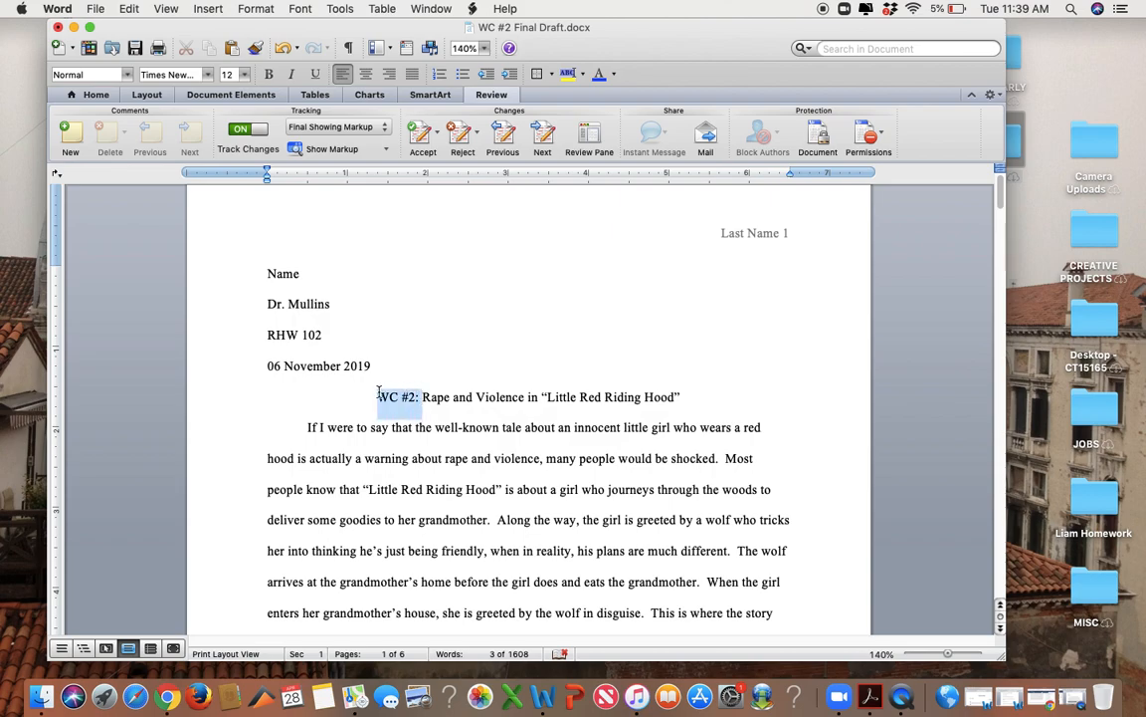
key(BackSpace)
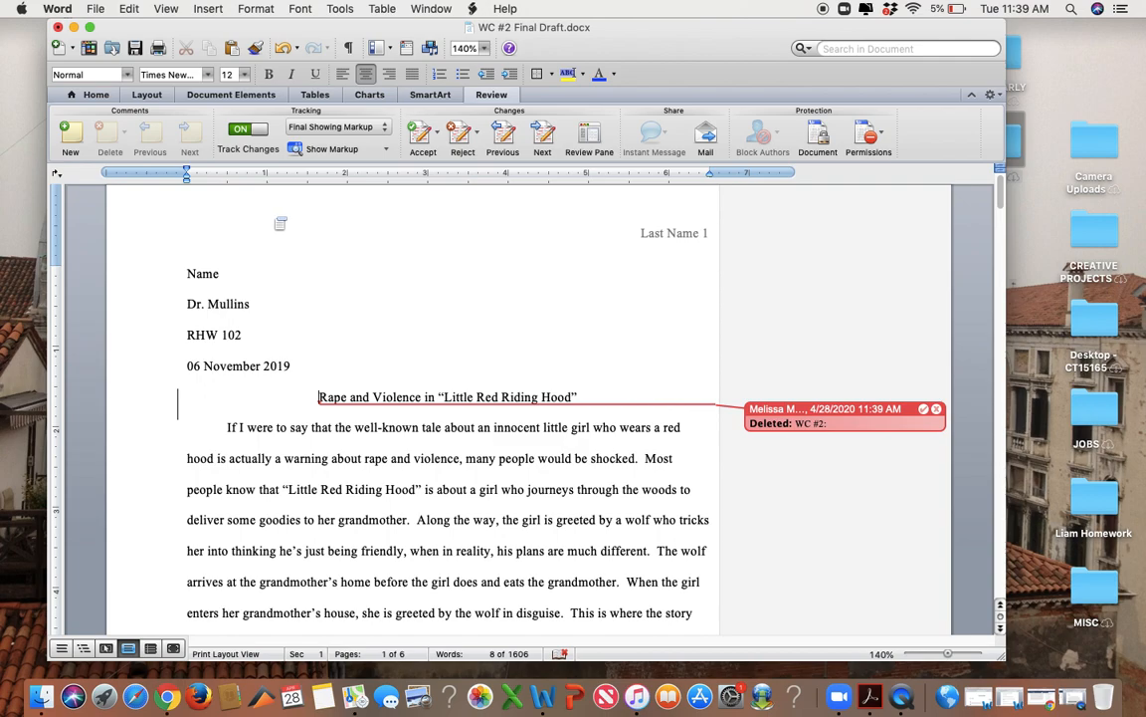
Step: Add a comment at the title deletion reading "Removed because I realized it was unnecessary"
click(71, 139)
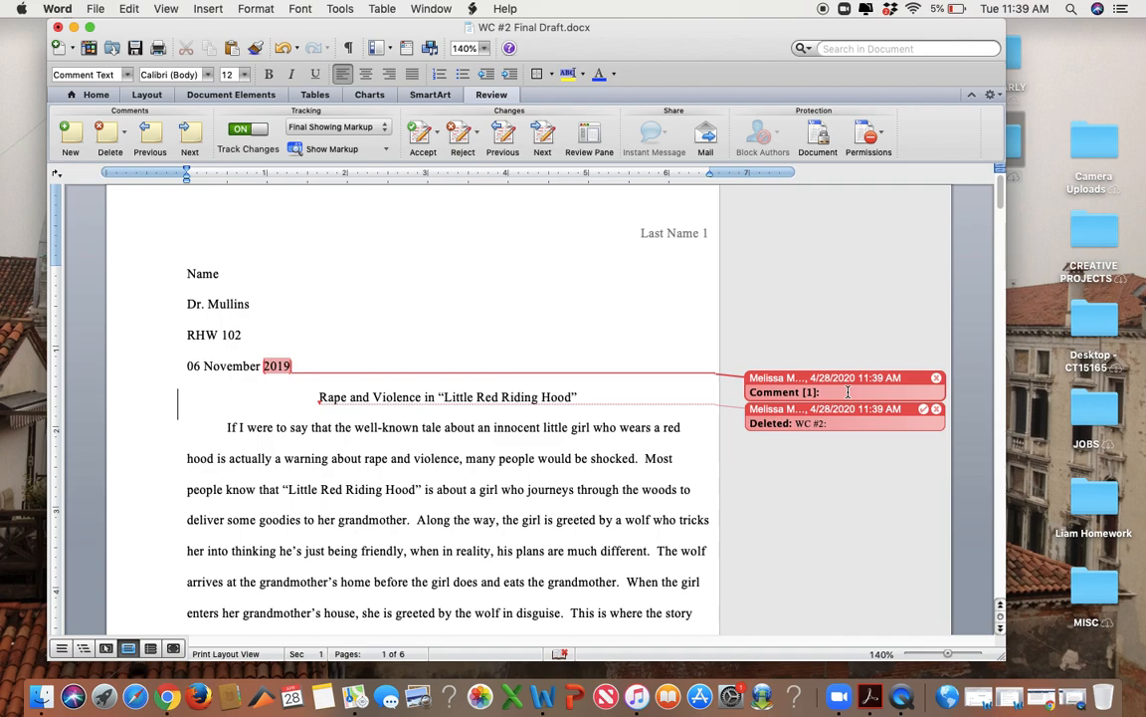
text(Removed because I realized)
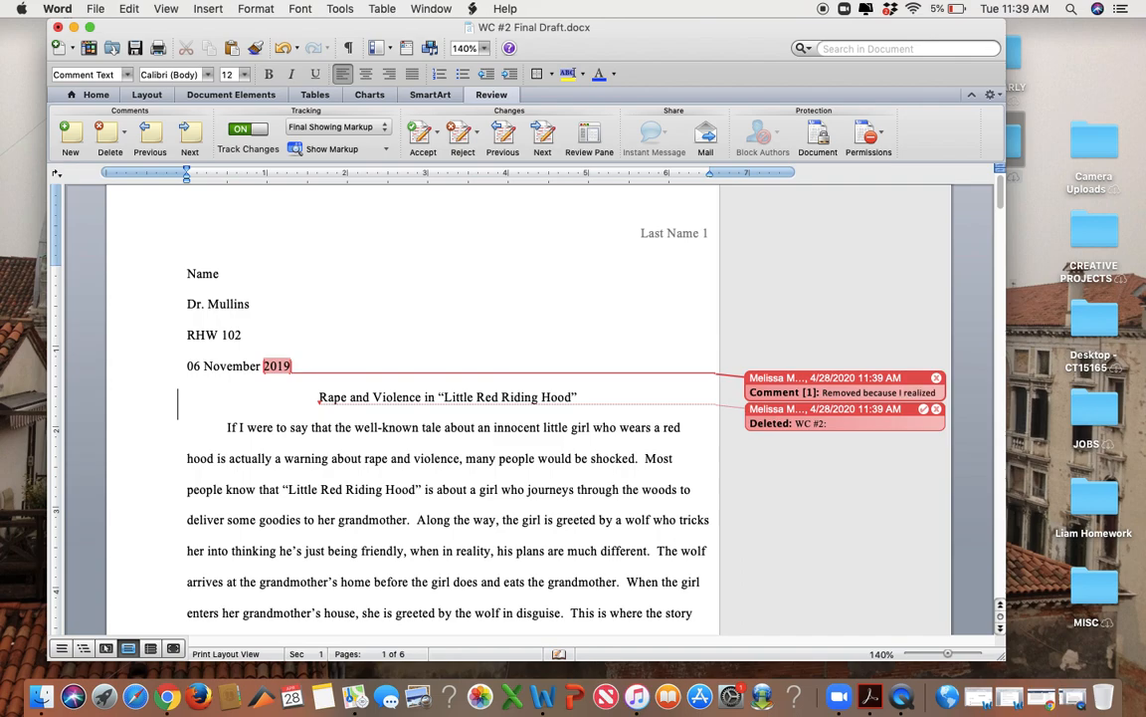
text( it was unnecessary.)
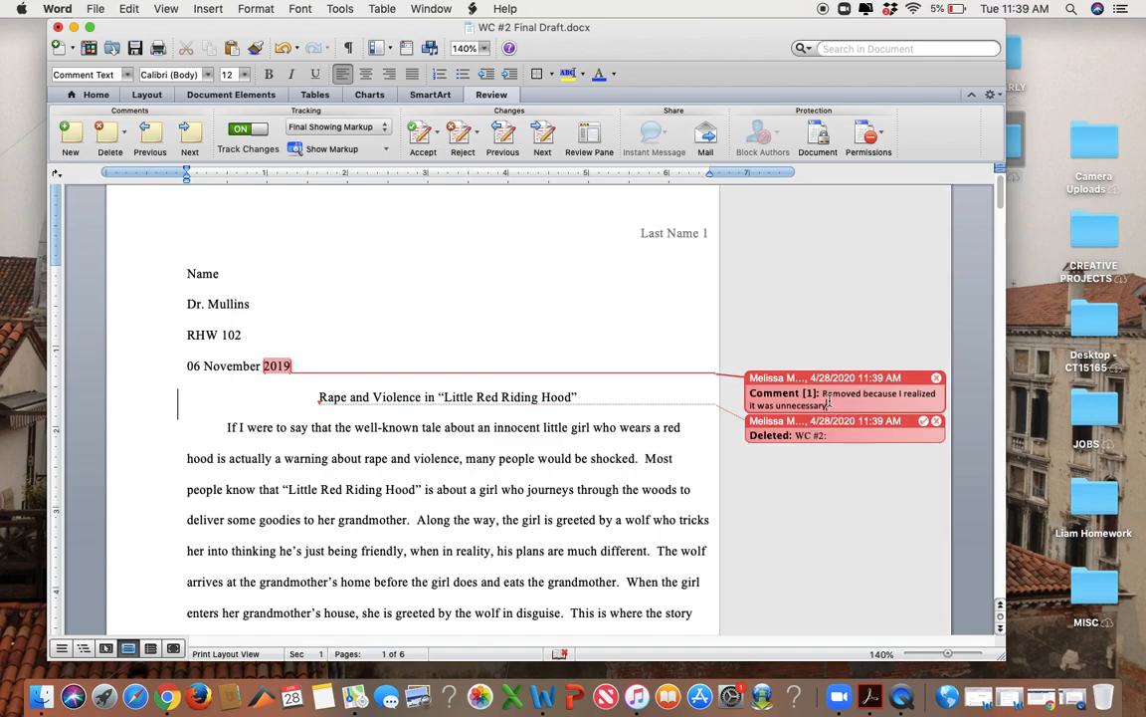
click(836, 403)
Step: Replace "Along the way, the girl is greeted by a wolf who tricks" in the first paragraph with "As she goes on the path"
scroll(611, 509, down, 2)
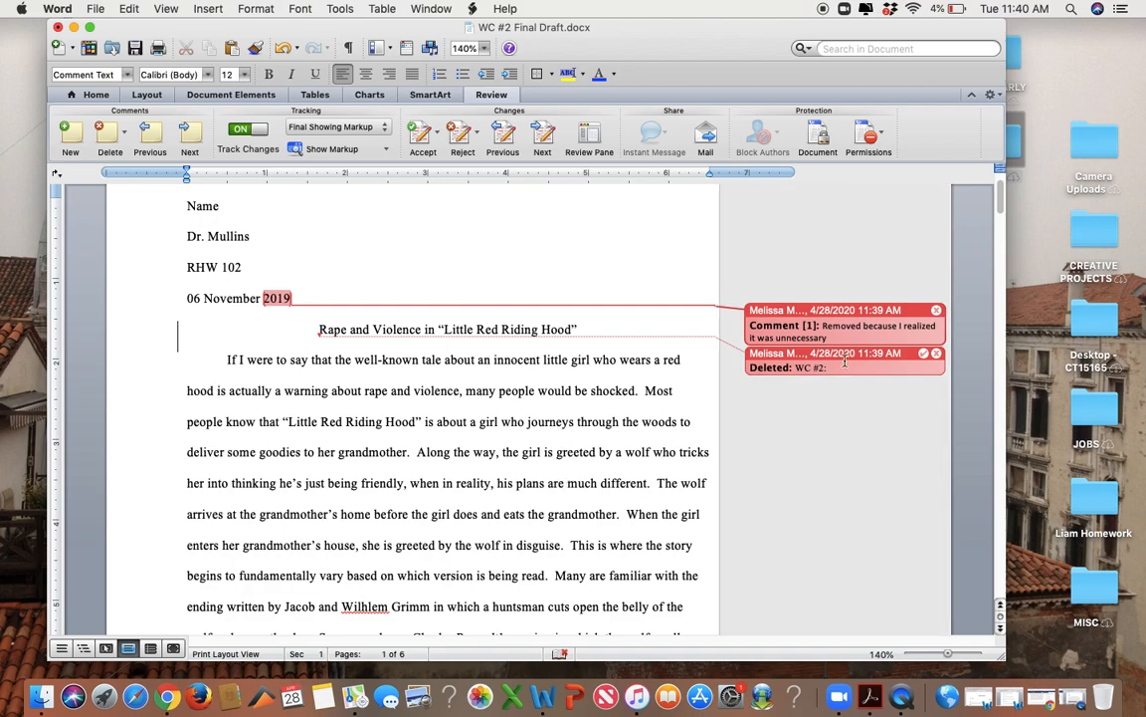
drag(418, 453, 702, 469)
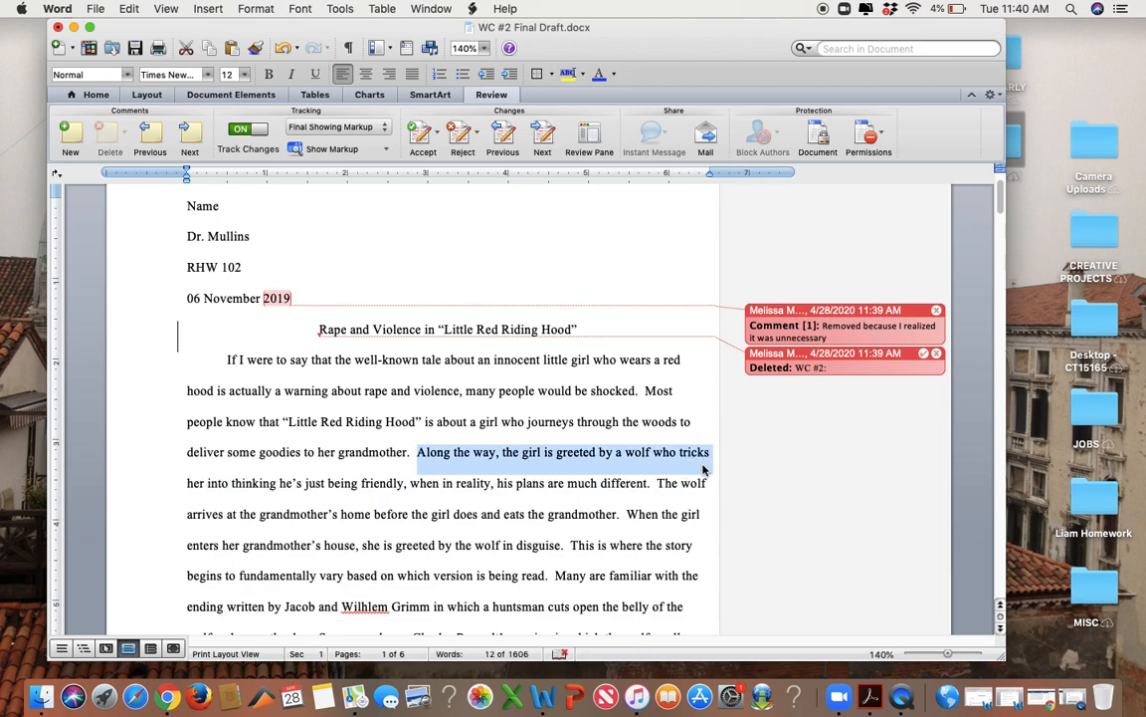
text(As she g)
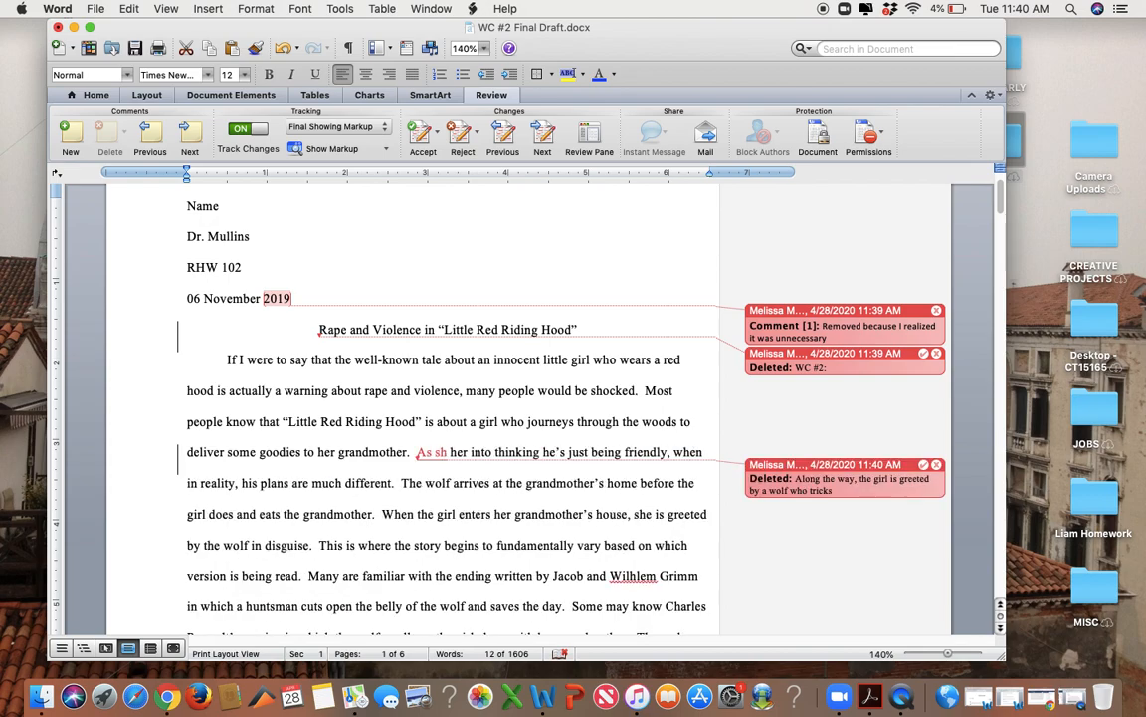
text(oes )
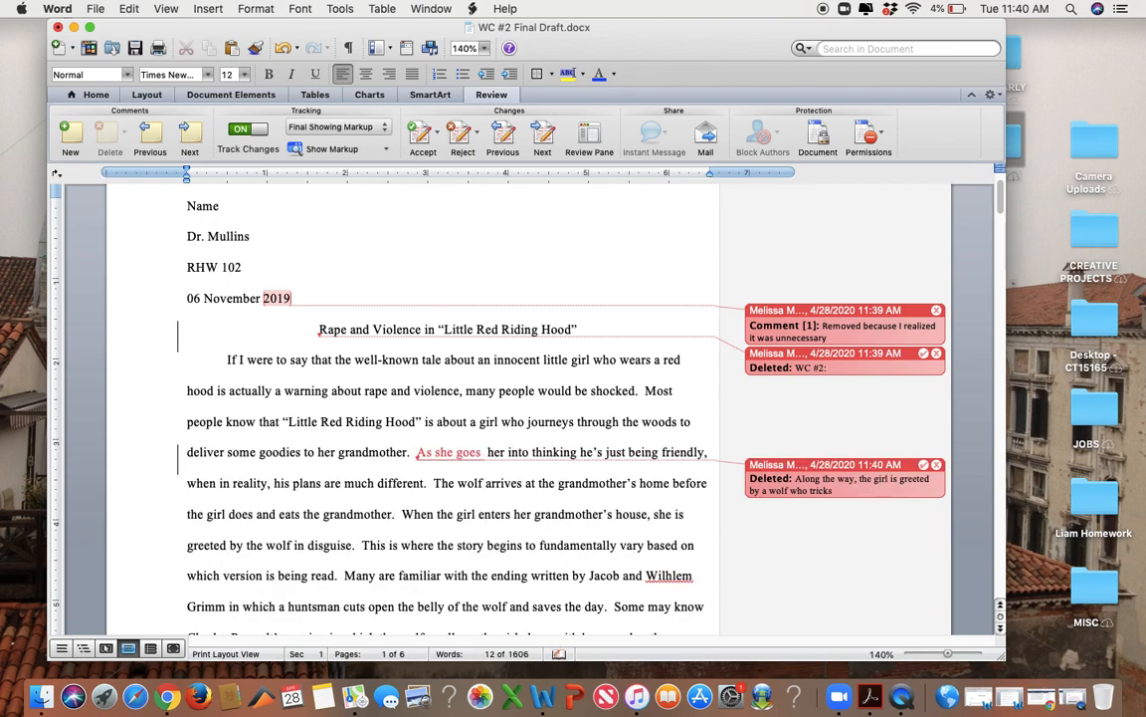
text(on the path)
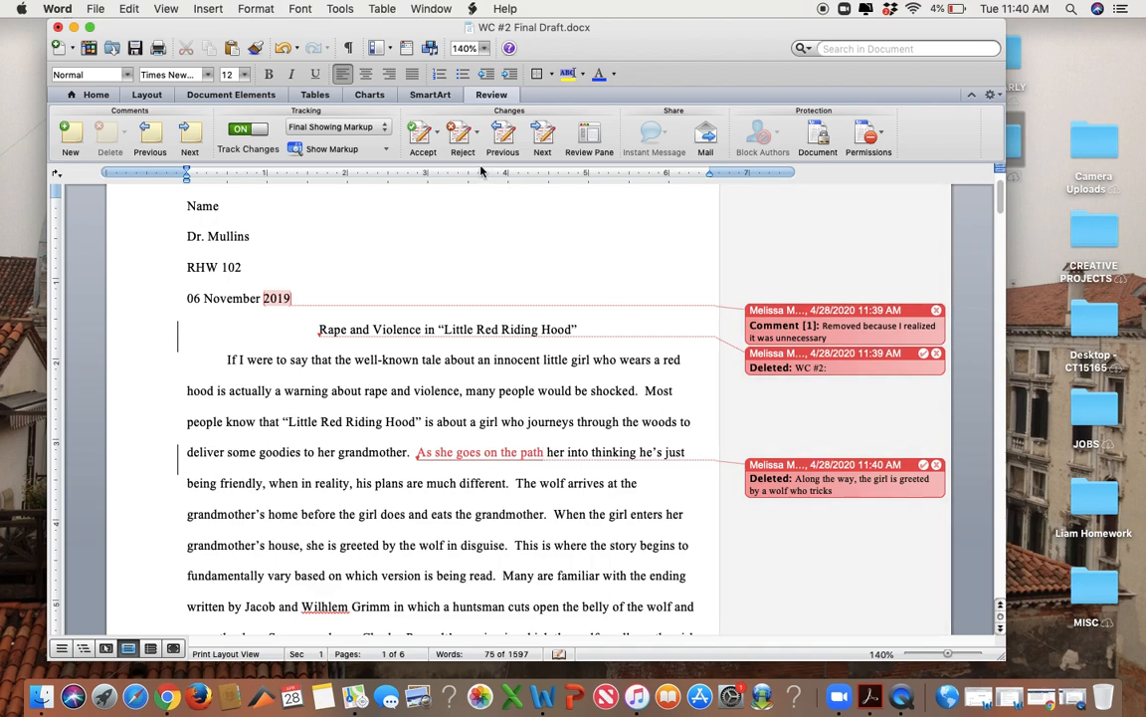
Step: Add a comment on the newly inserted sentence opening reading "Changed the wording for greater clarity"
click(70, 133)
text(cha)
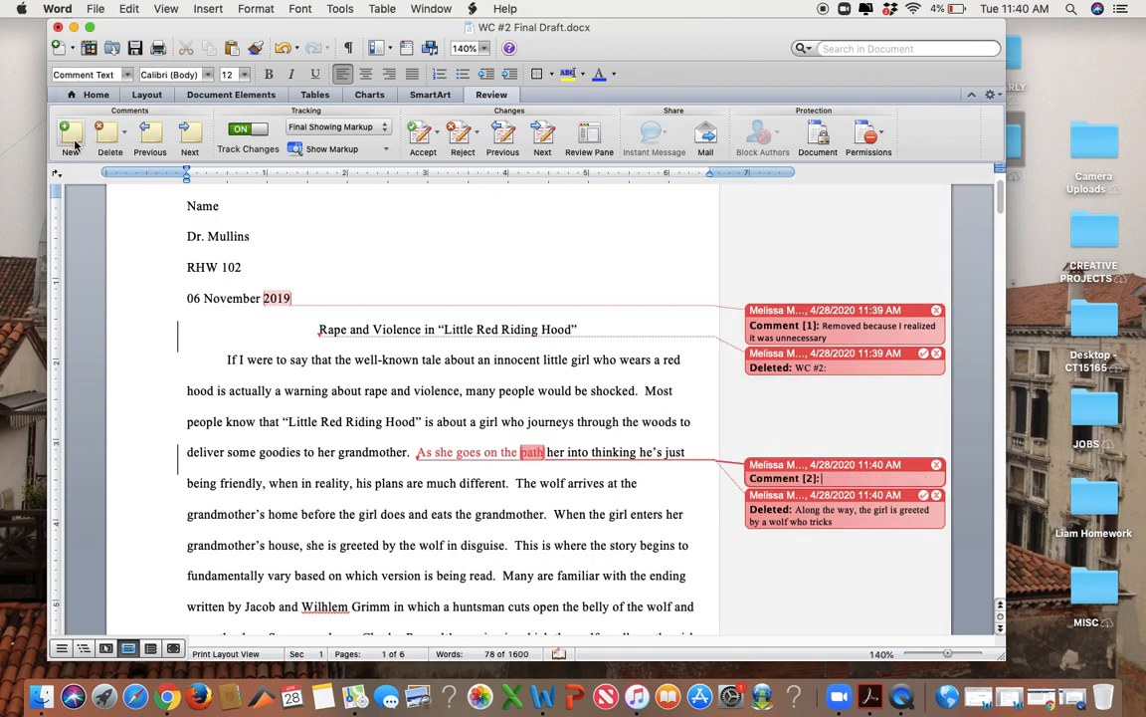
text(nged the wording or)
key(BackSpace)
key(BackSpace)
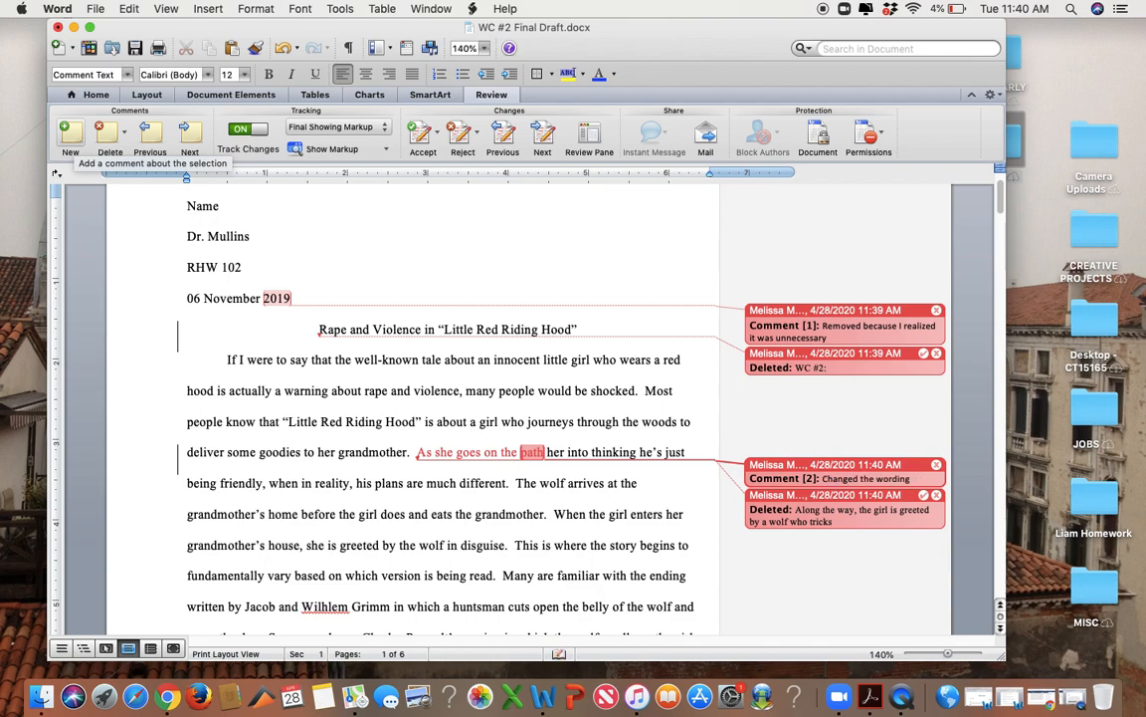
text(for greater clarity)
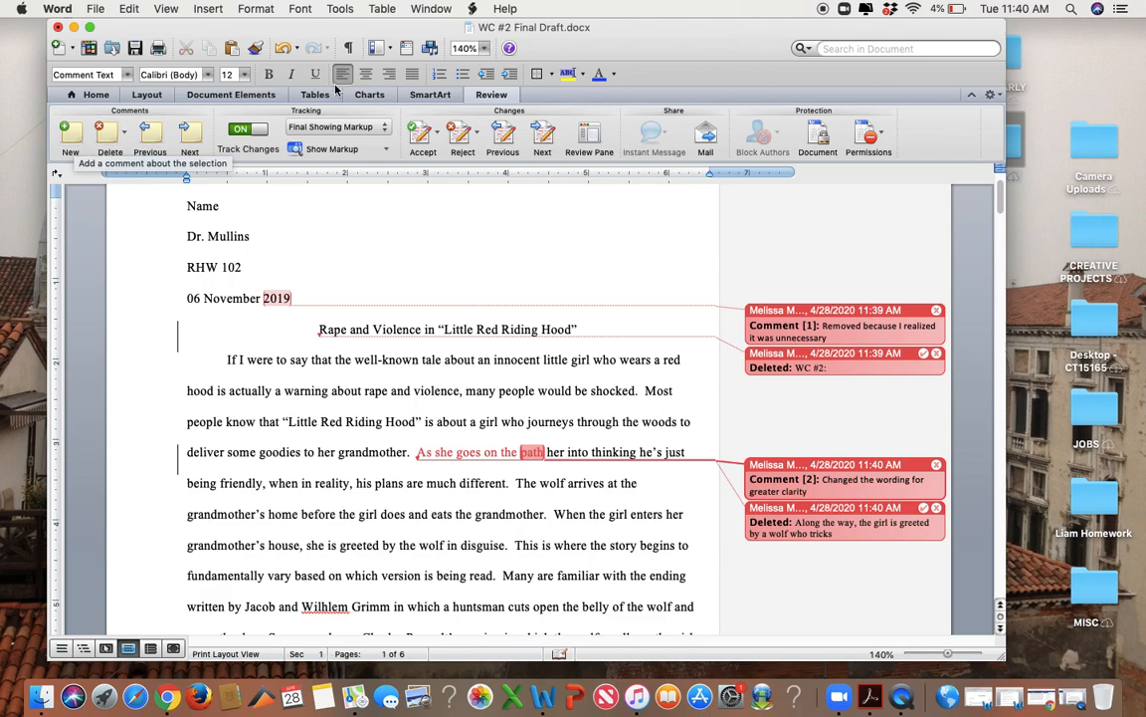
Step: Replace the last lines of page 1, from "However, some argue that the" to "and in the", with placeholder text "JDKJFKASLJFKASMFKASDFKASDJFKAJDFKAJFKDAJ"
scroll(504, 554, down, 1)
scroll(503, 554, down, 15)
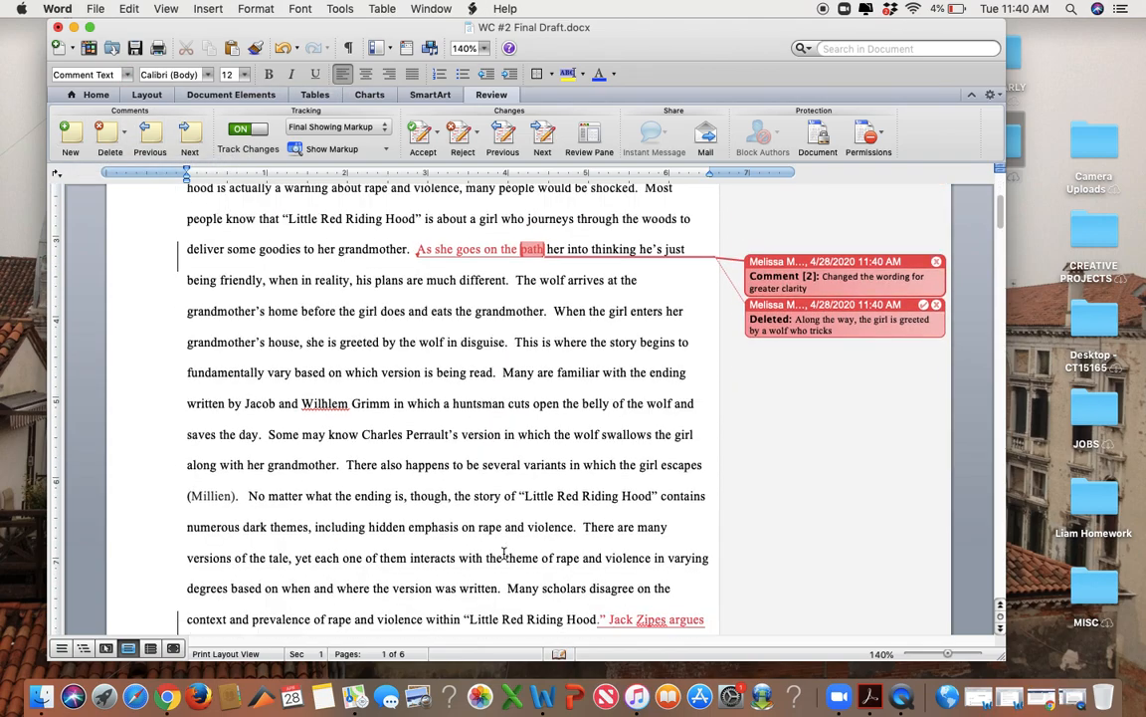
scroll(503, 554, up, 3)
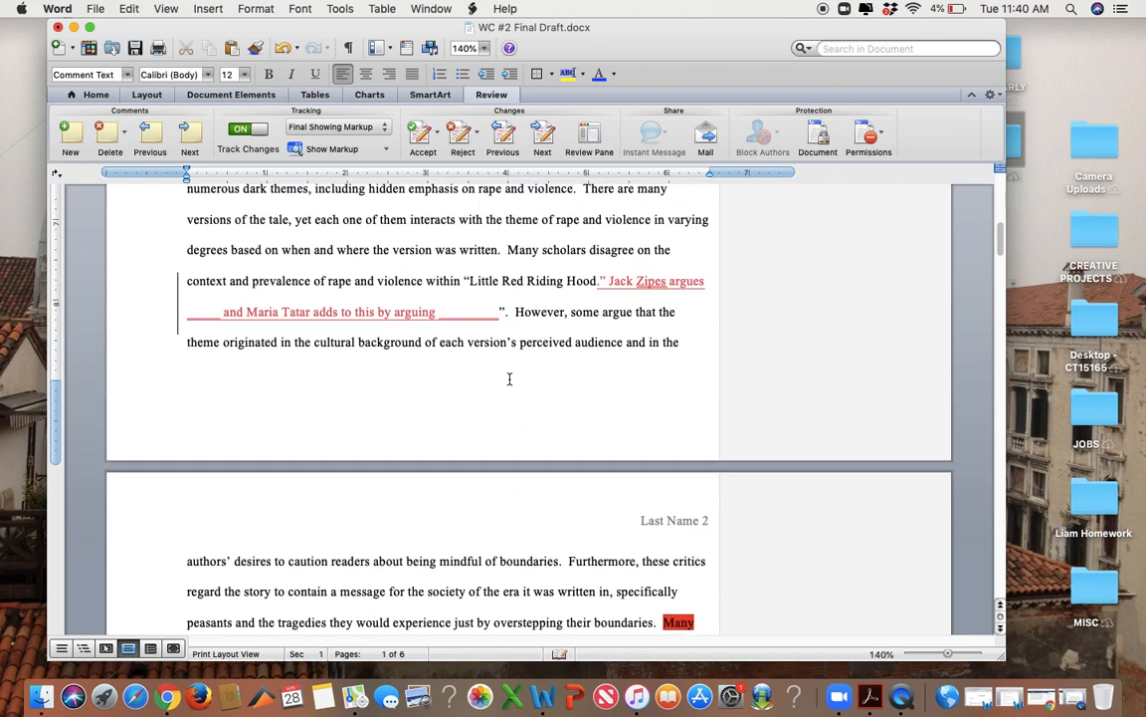
drag(514, 312, 696, 398)
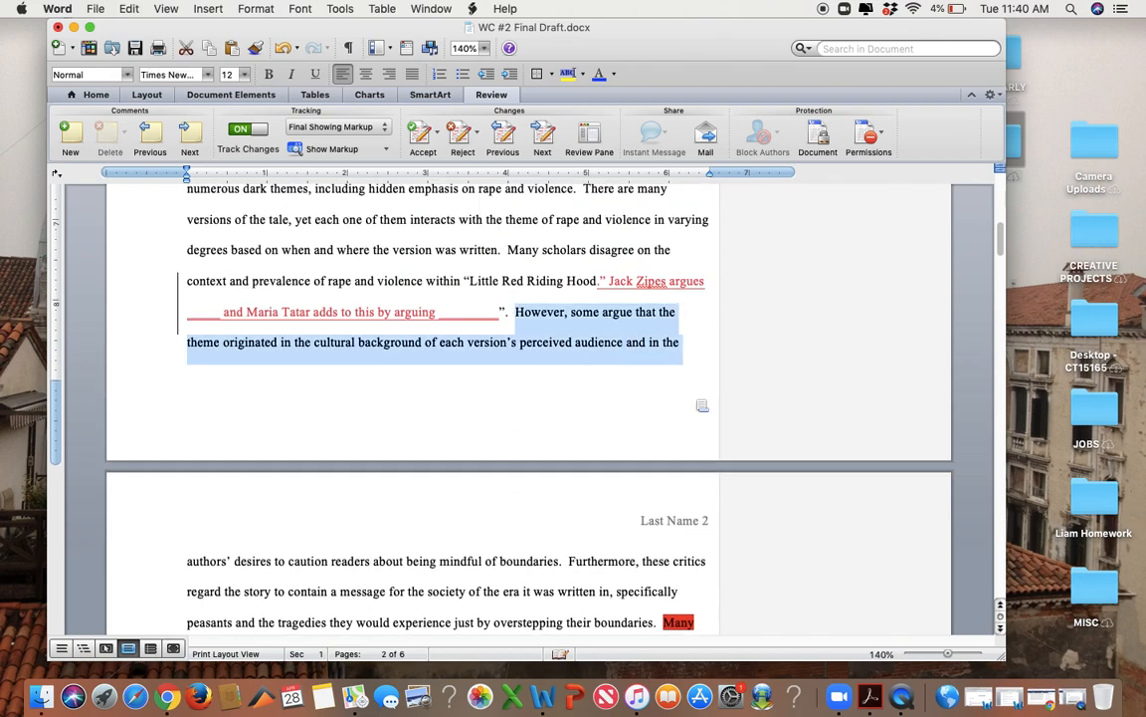
text(JDKJFKASLJFKAS)
text(MFKASDFKASDFJKAJDFKAJFKDAJ authors’ desires to caution readers)
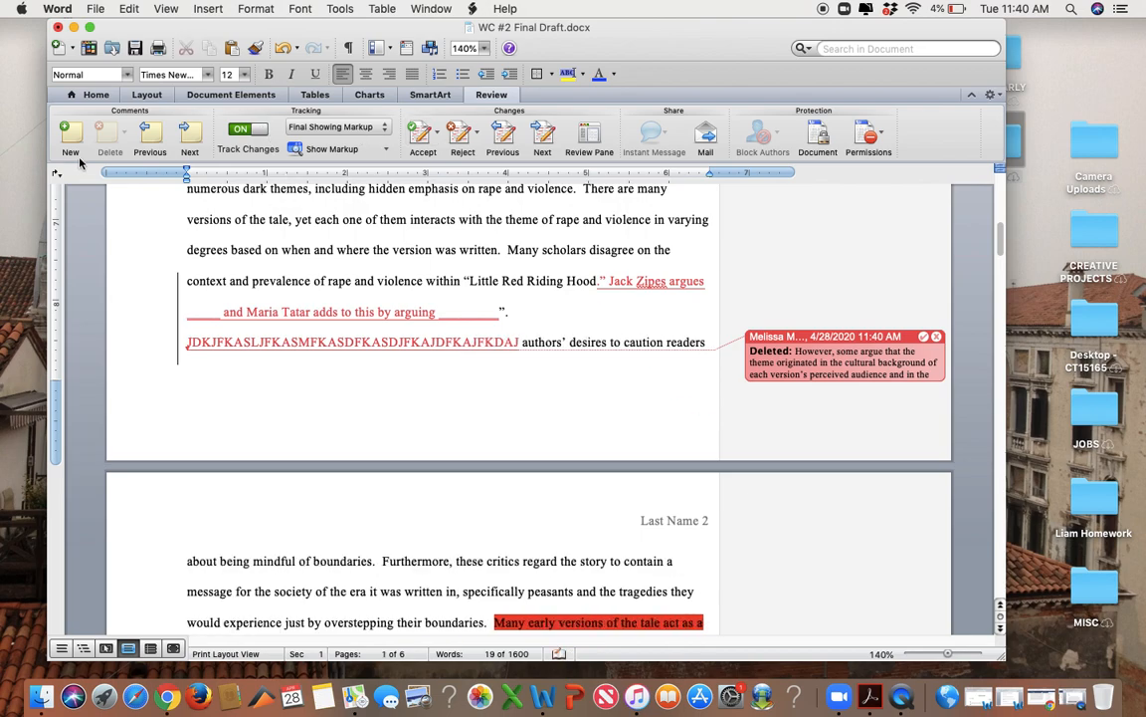
Step: Add a comment on the placeholder text reading "Revised thesis statement because it wasn't making an arguable claim"
click(74, 138)
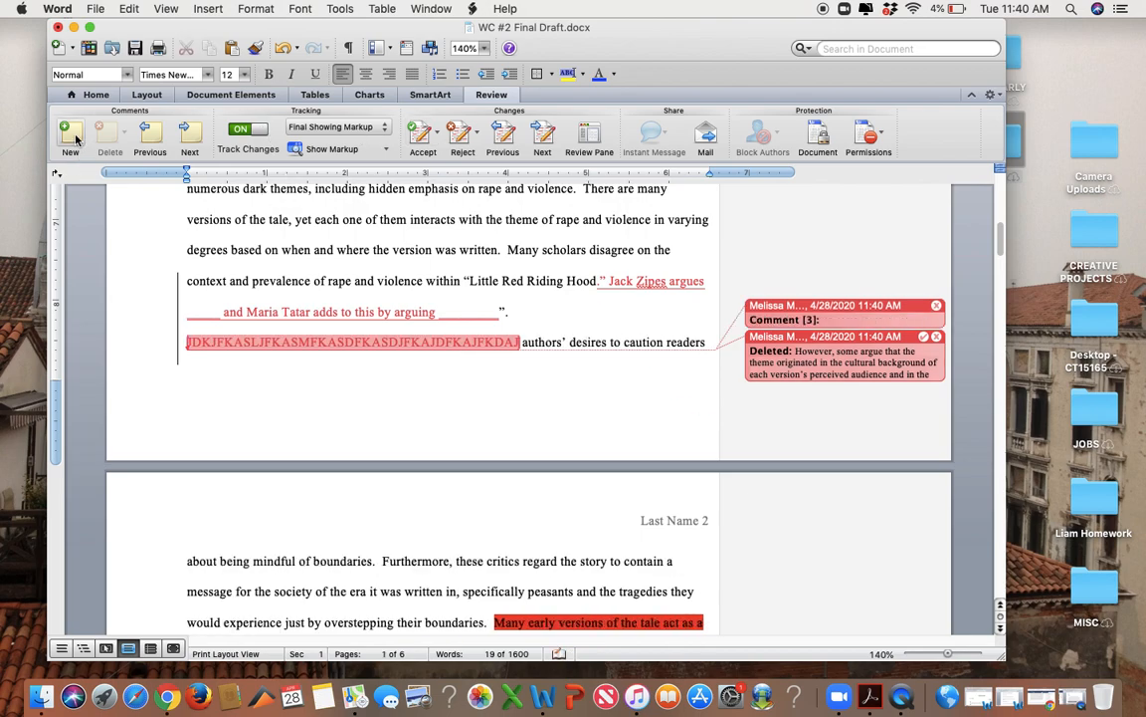
text(Revise)
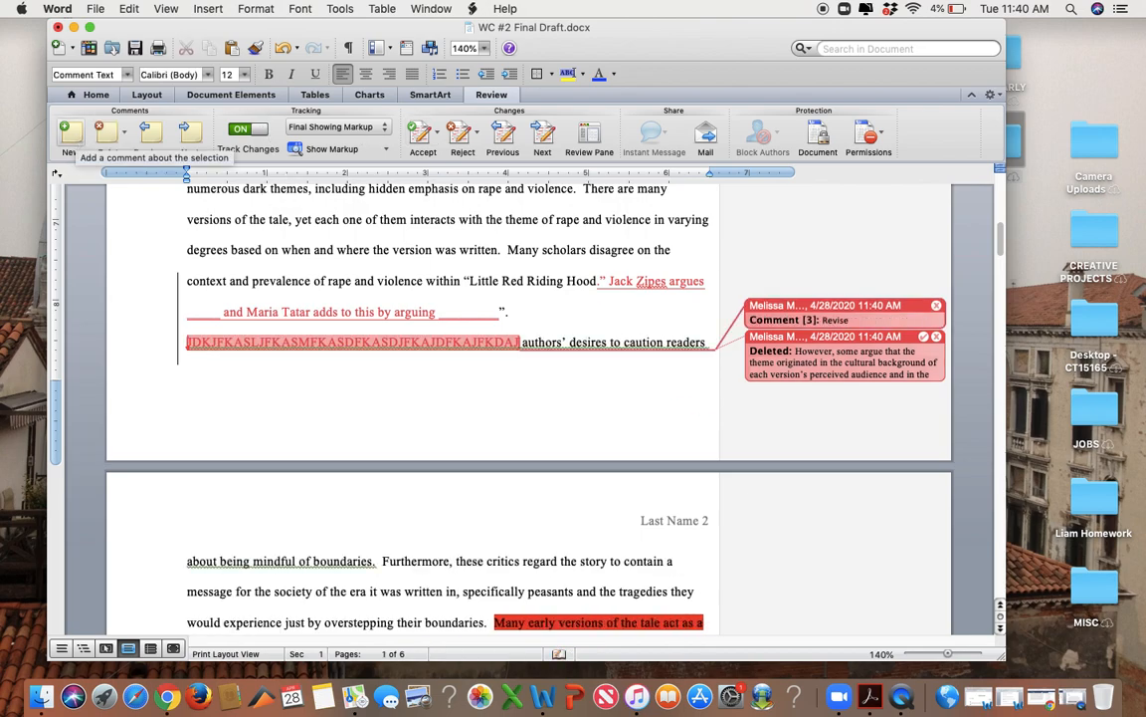
text(d thesis statement because it wasn't making an arguable claim)
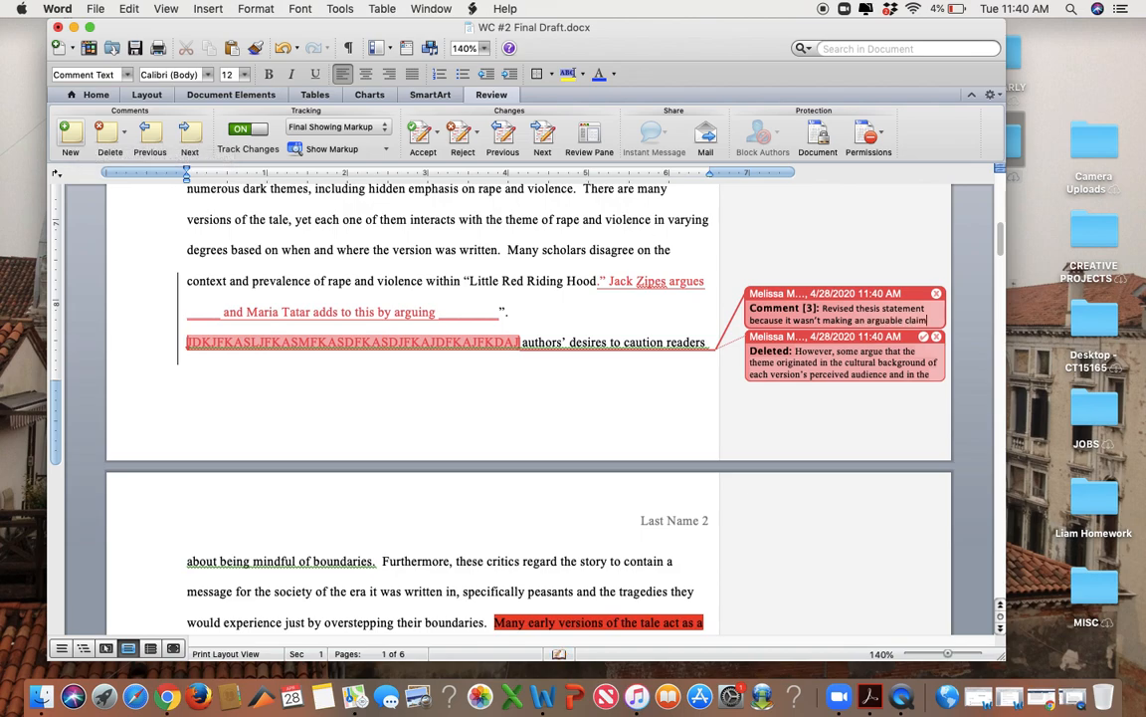
Step: Turn off Track Changes for the document
scroll(594, 310, up, 10)
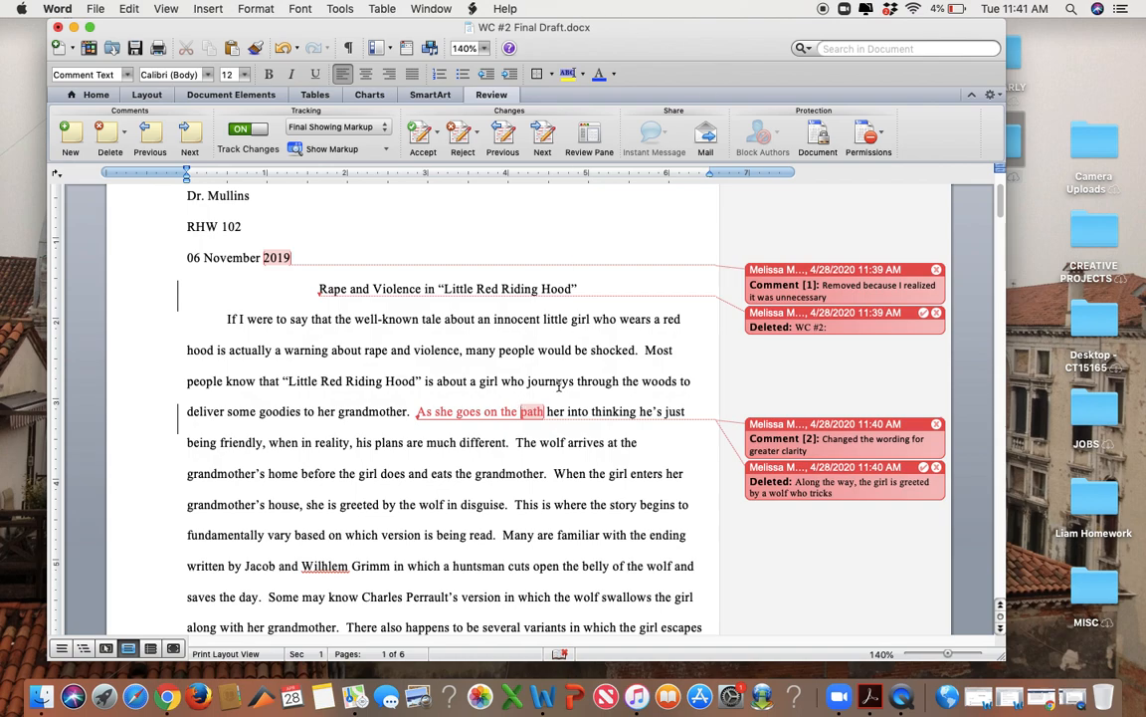
scroll(559, 383, up, 2)
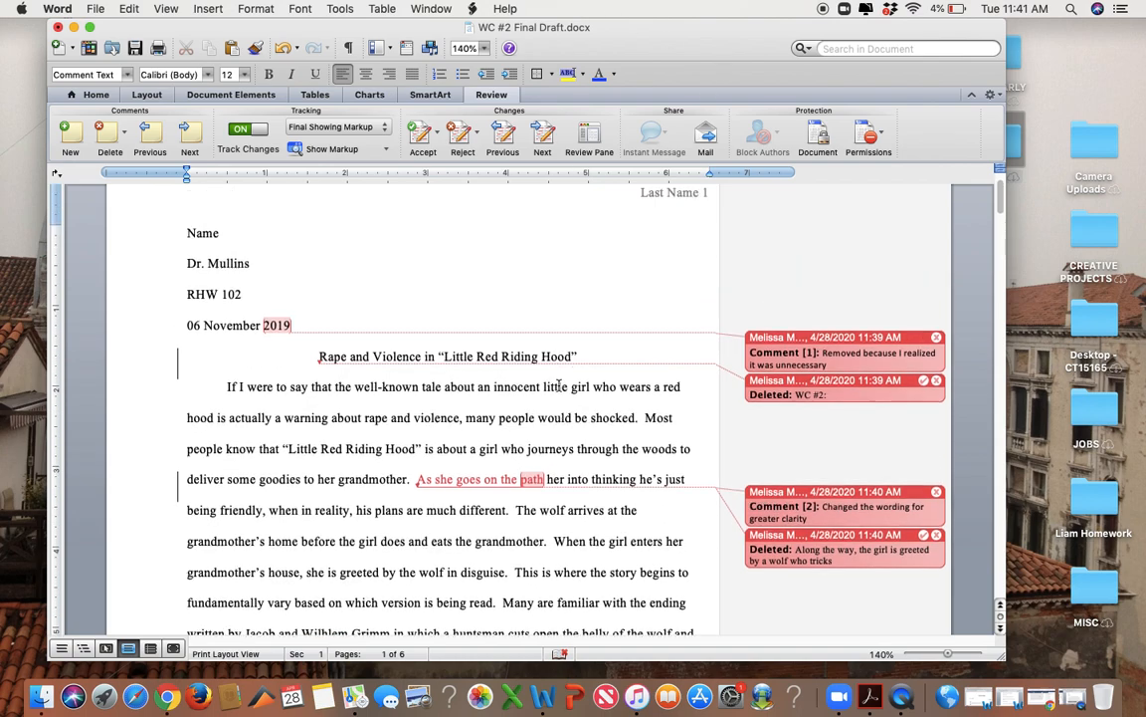
click(239, 133)
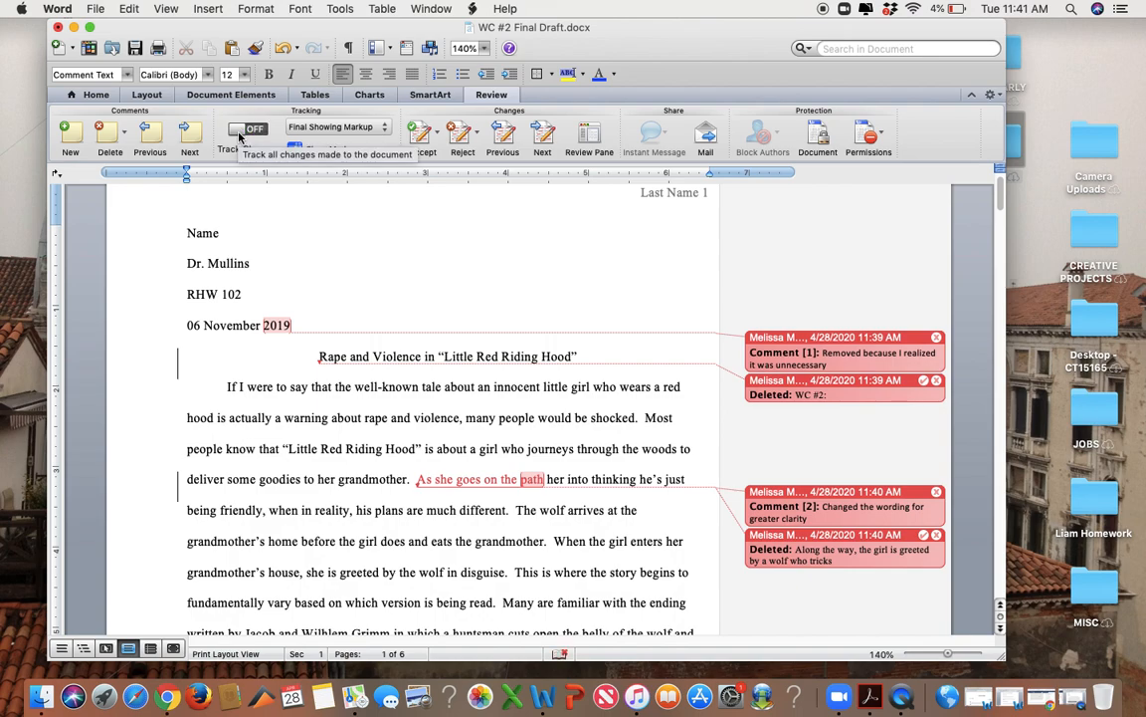
Step: Switch the review display to Original so the essay shows without its tracked edits and comments
click(333, 127)
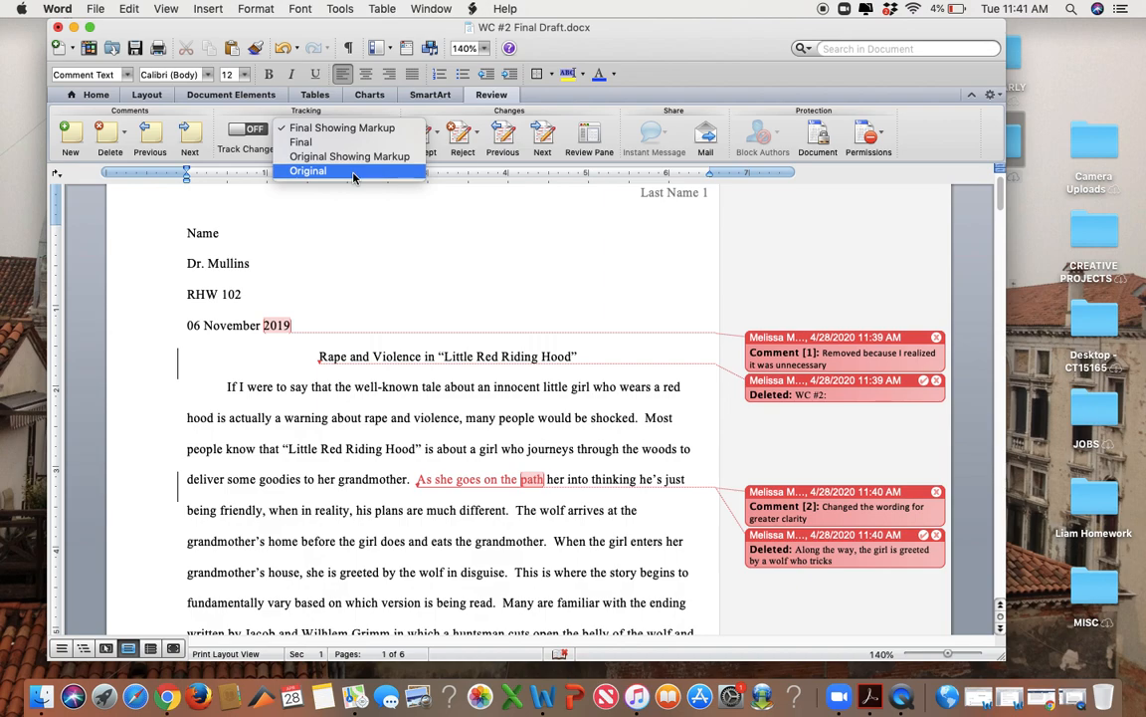
click(352, 173)
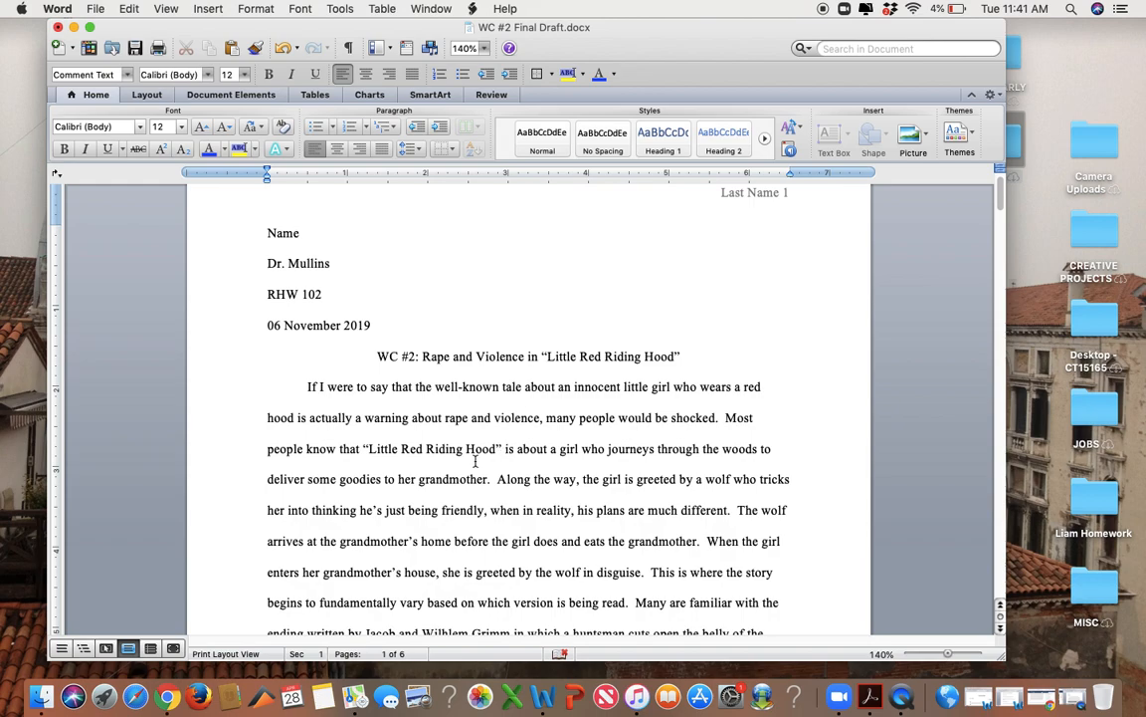
Step: Highlight "If I were to say that the well-known tale about an innocent little girl" in yellow and strike it through
drag(307, 387, 673, 404)
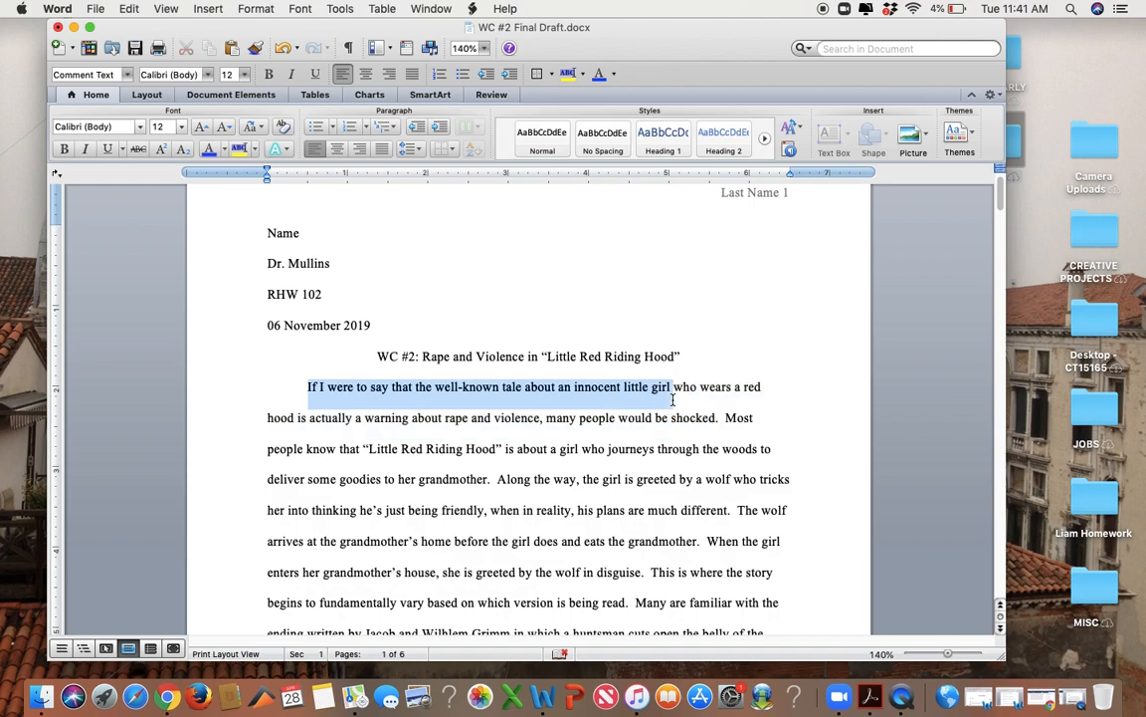
click(239, 149)
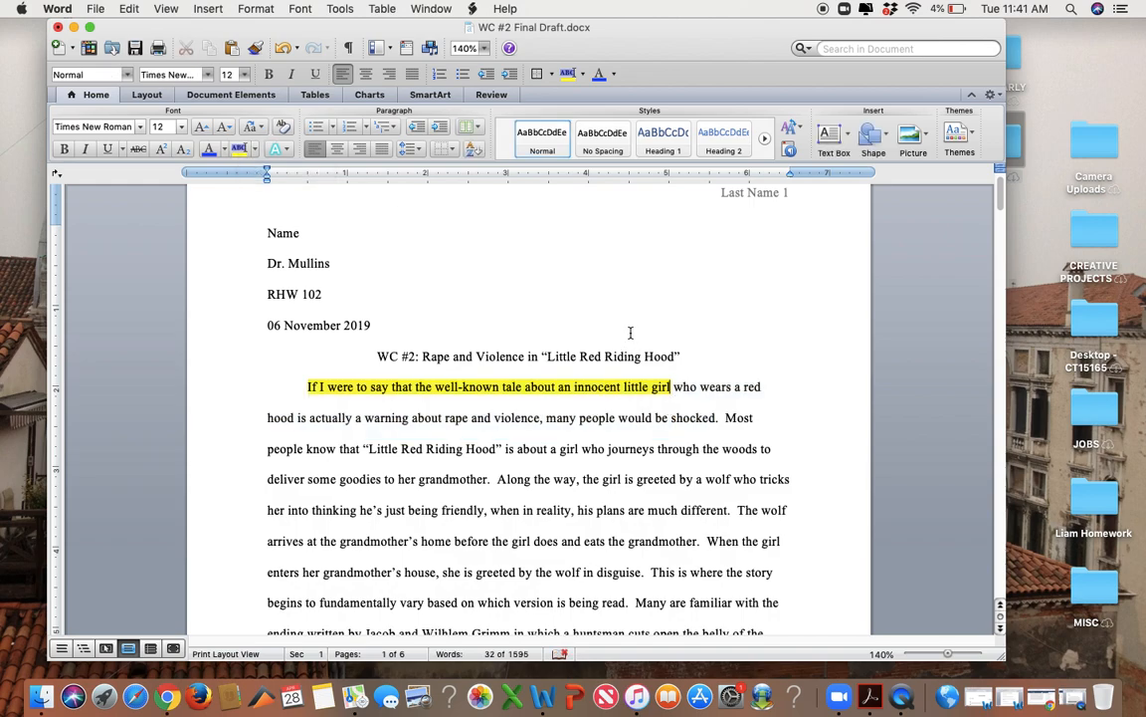
click(138, 151)
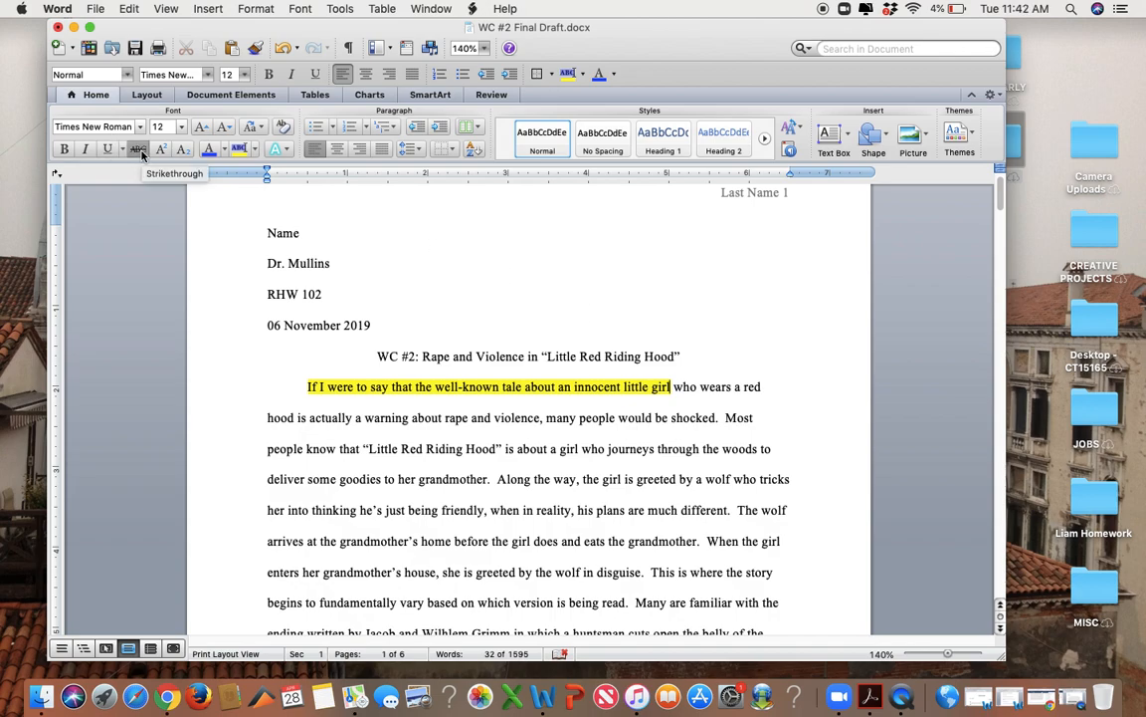
drag(670, 386, 311, 384)
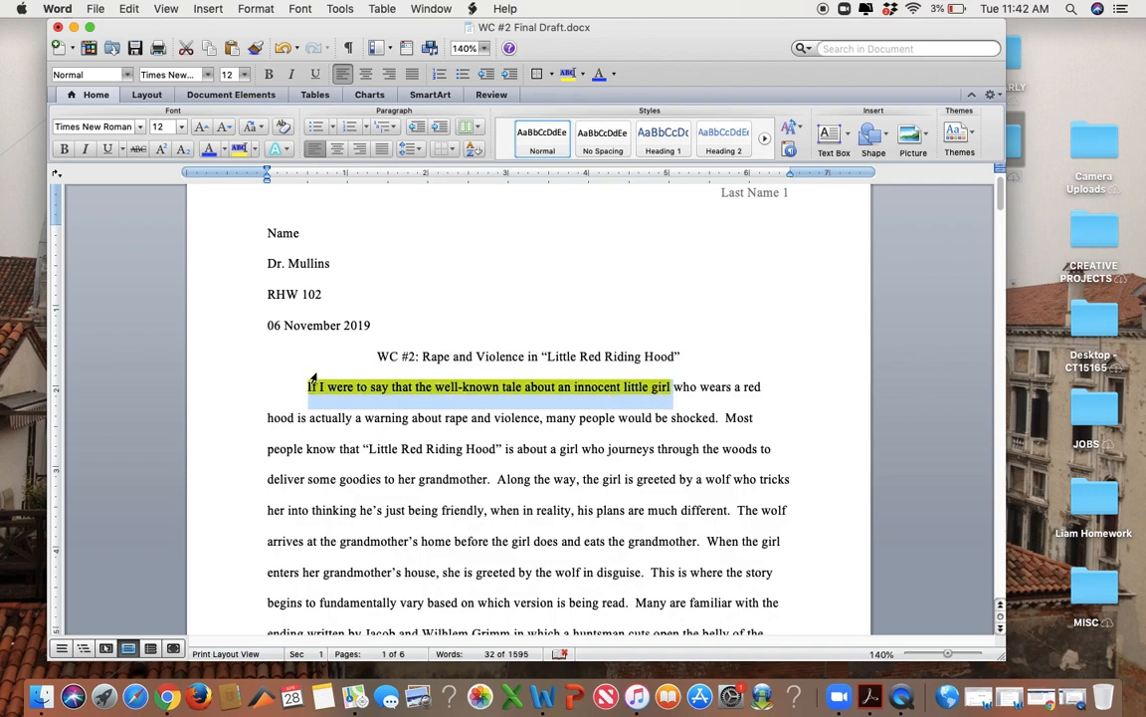
click(138, 150)
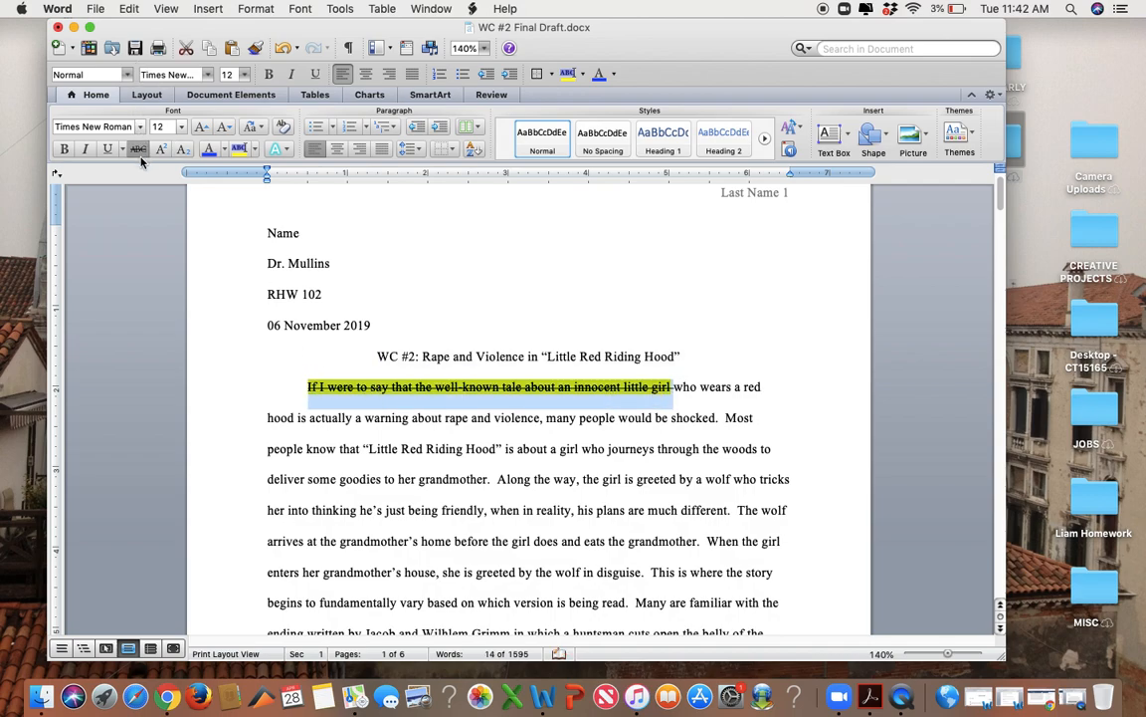
click(676, 388)
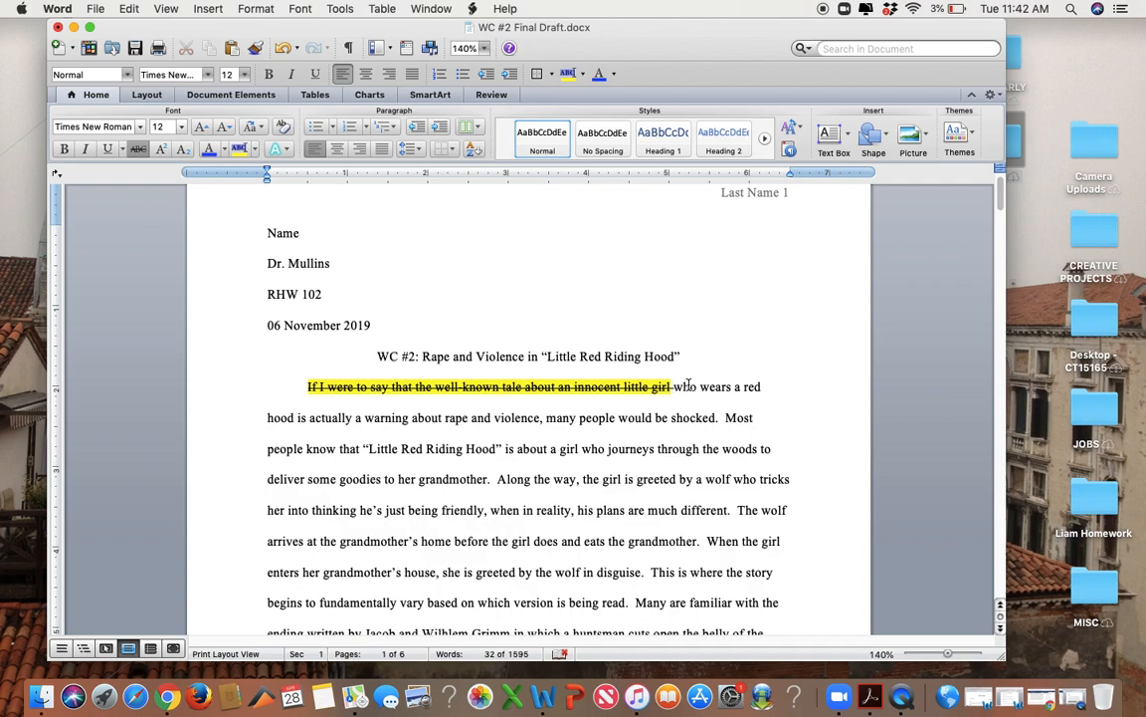
text(When we)
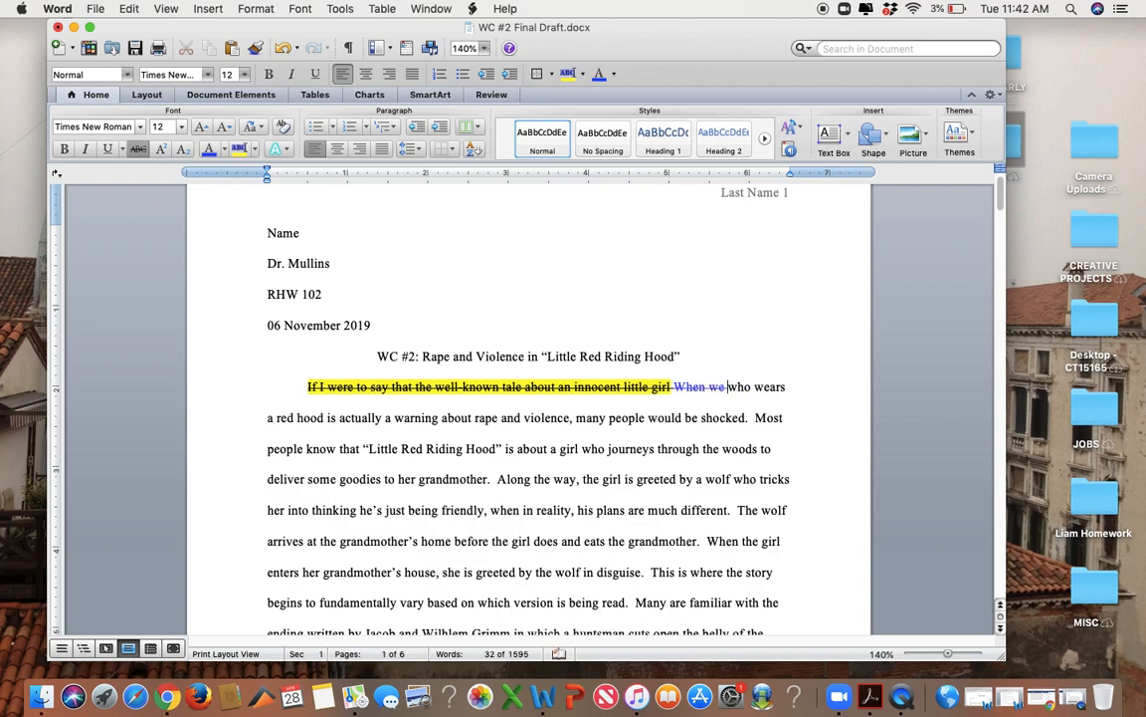
key(BackSpace)
key(BackSpace)
key(BackSpace)
key(BackSpace)
key(BackSpace)
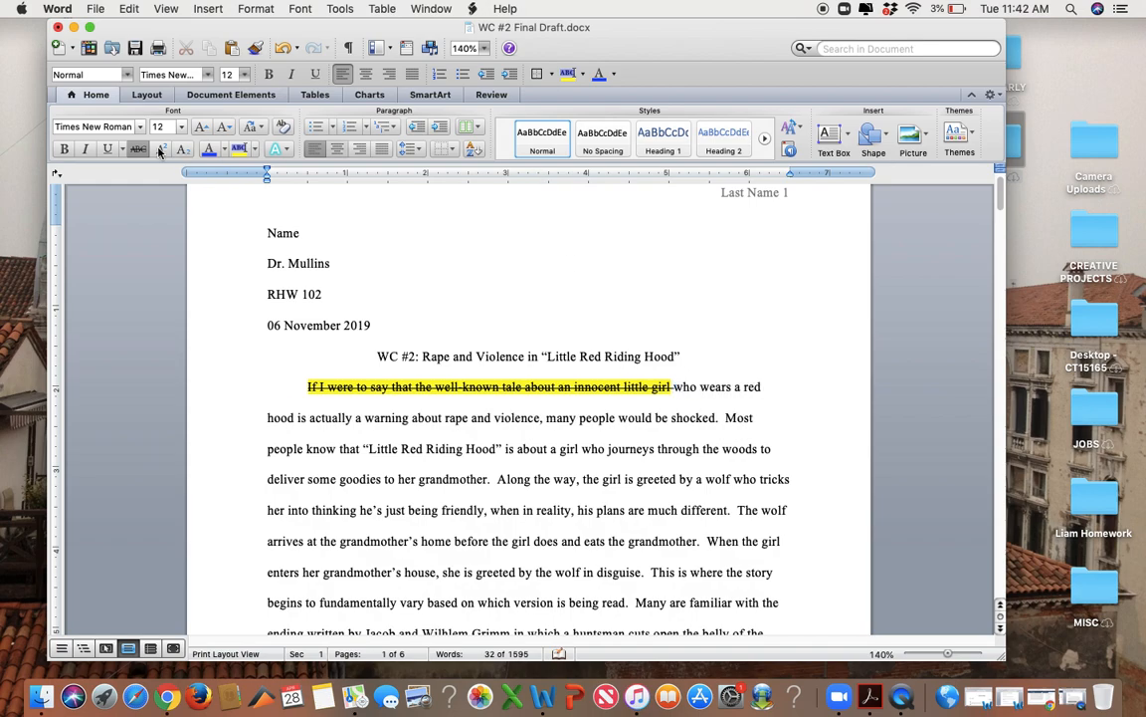
Step: Turn off strikethrough and insert "When we talk about this blah blah blah" plus an opening parenthesis after the struck-out words
click(133, 156)
text(When we talk ab)
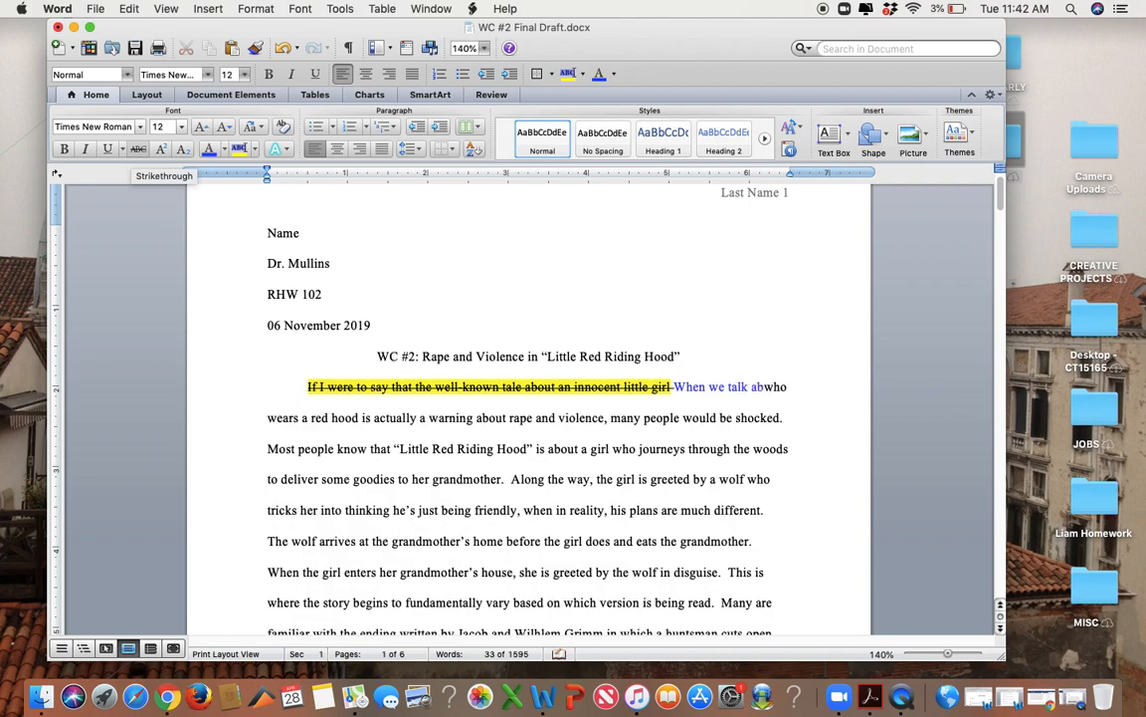
text(out this blah bl)
text(ah blah abl)
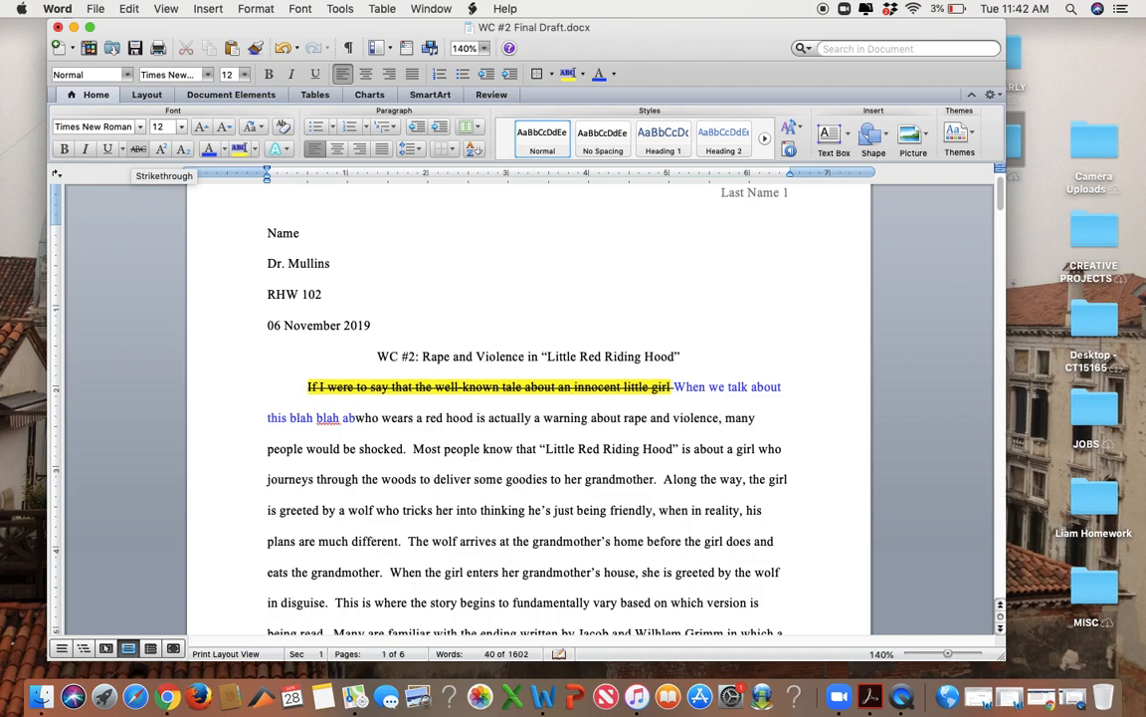
key(BackSpace)
key(BackSpace)
key(BackSpace)
text(blah)
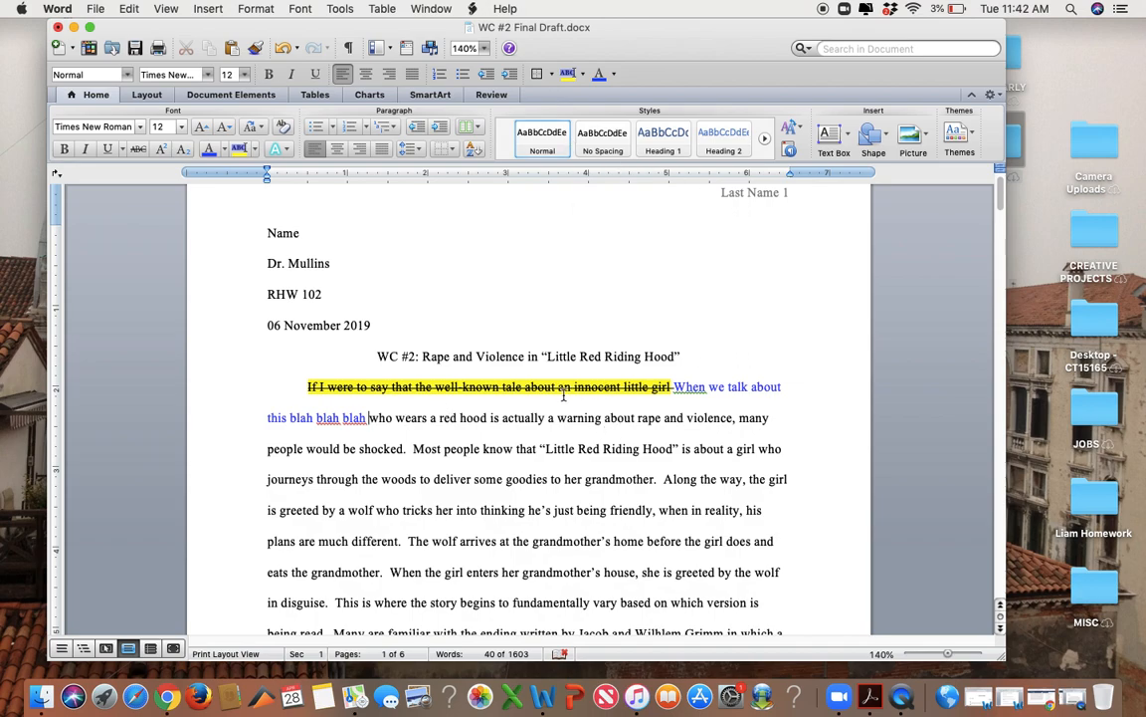
text(()
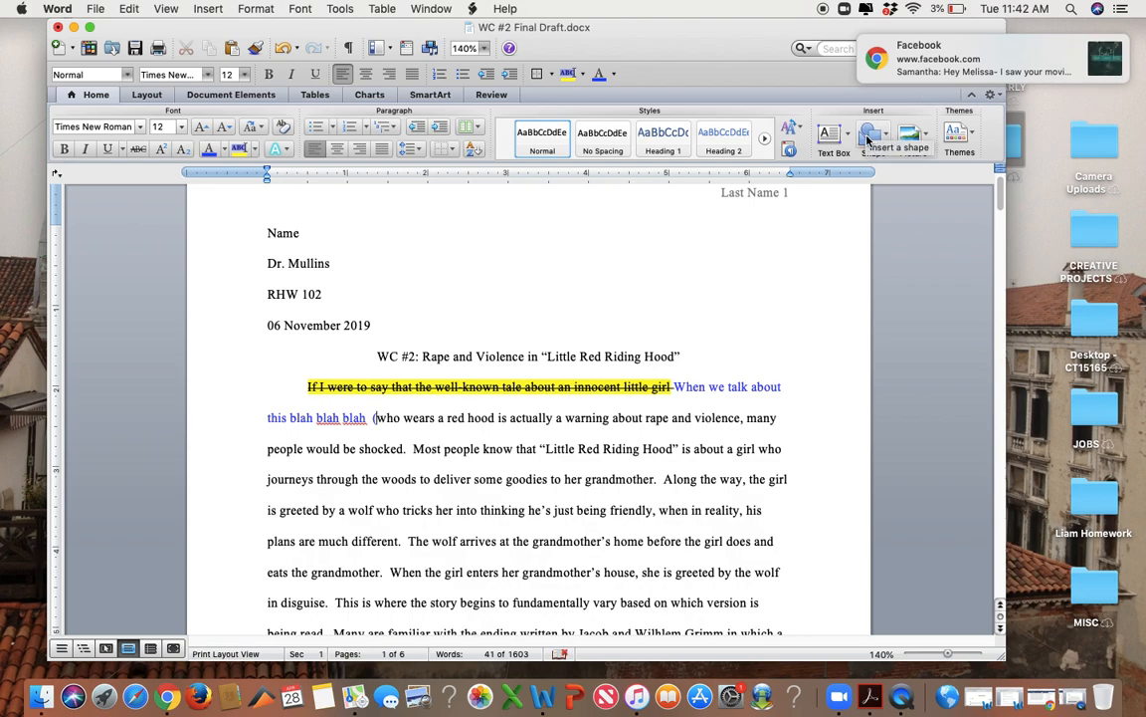
Step: Add a text box beside the first paragraph reading "Changed this wording because I realized it was too casual sounding"
click(827, 144)
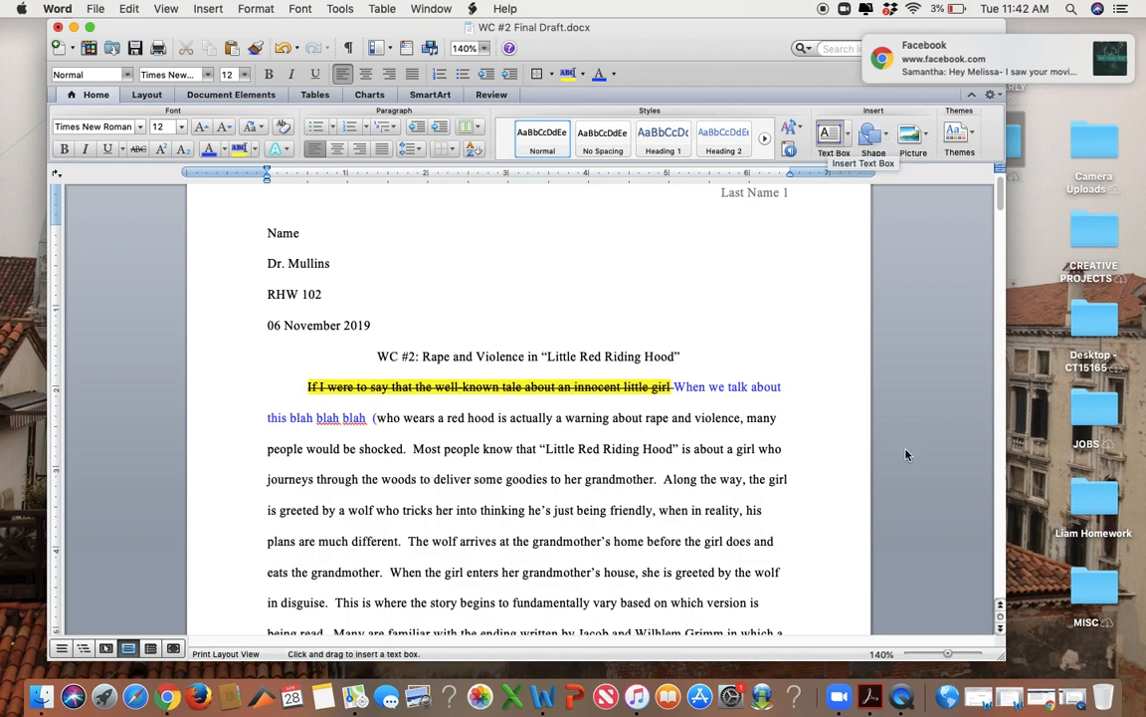
drag(820, 355, 941, 455)
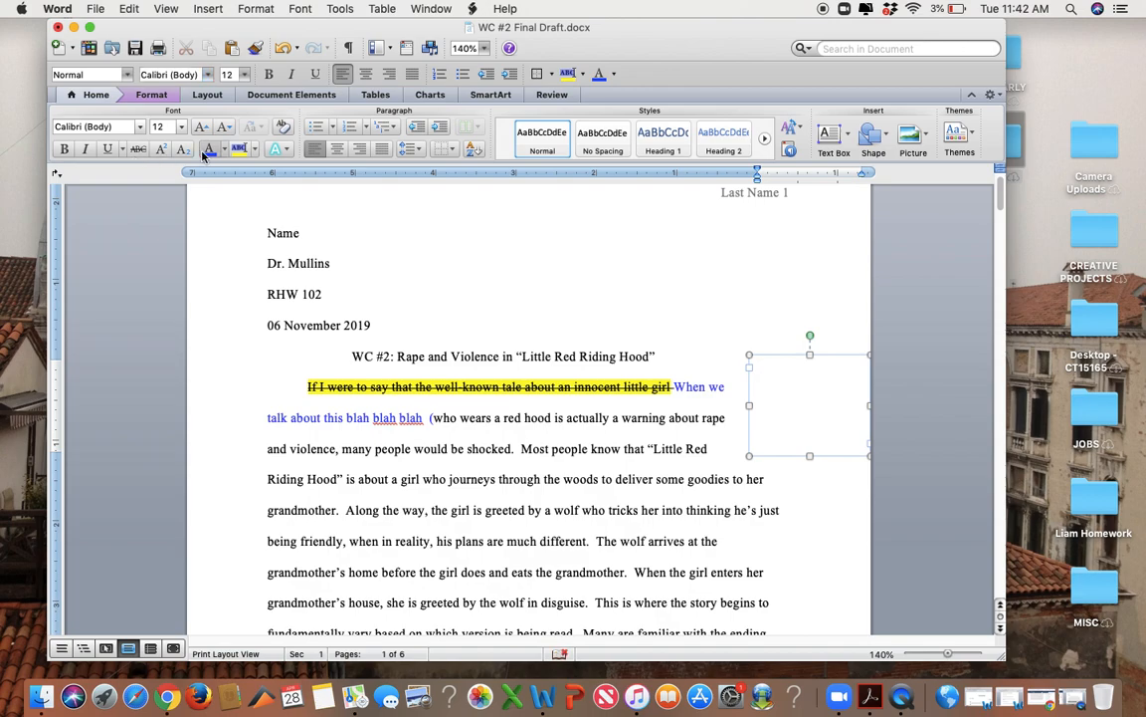
text(Changed)
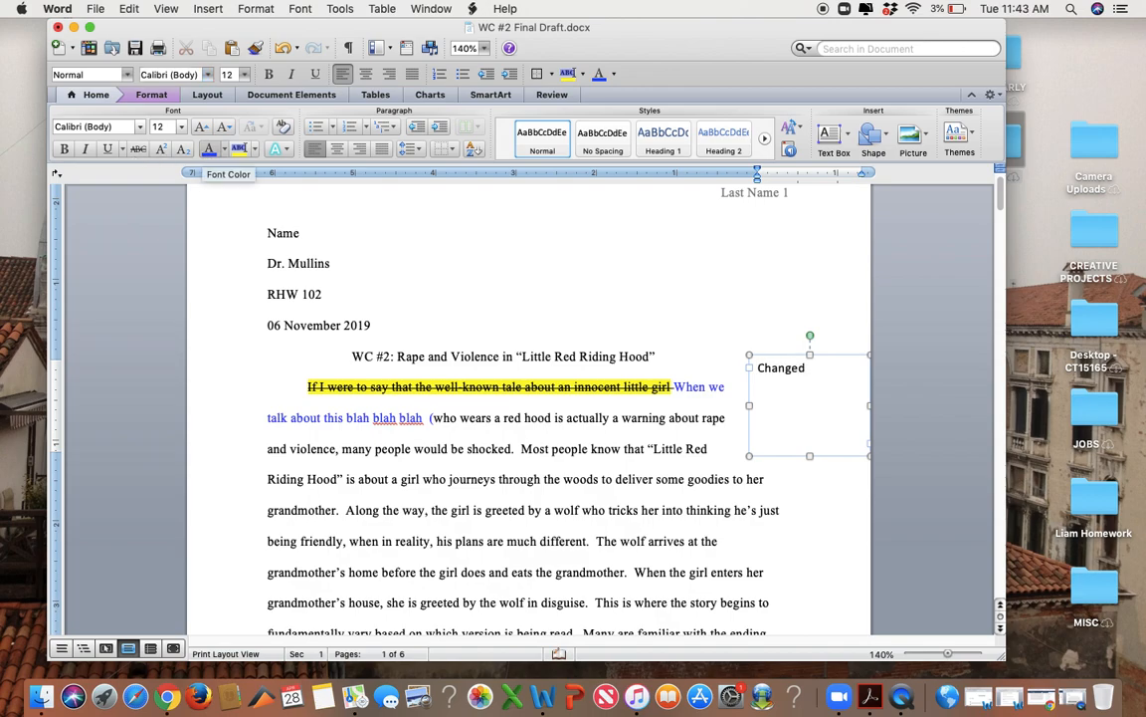
text( this wording because I realized it was too)
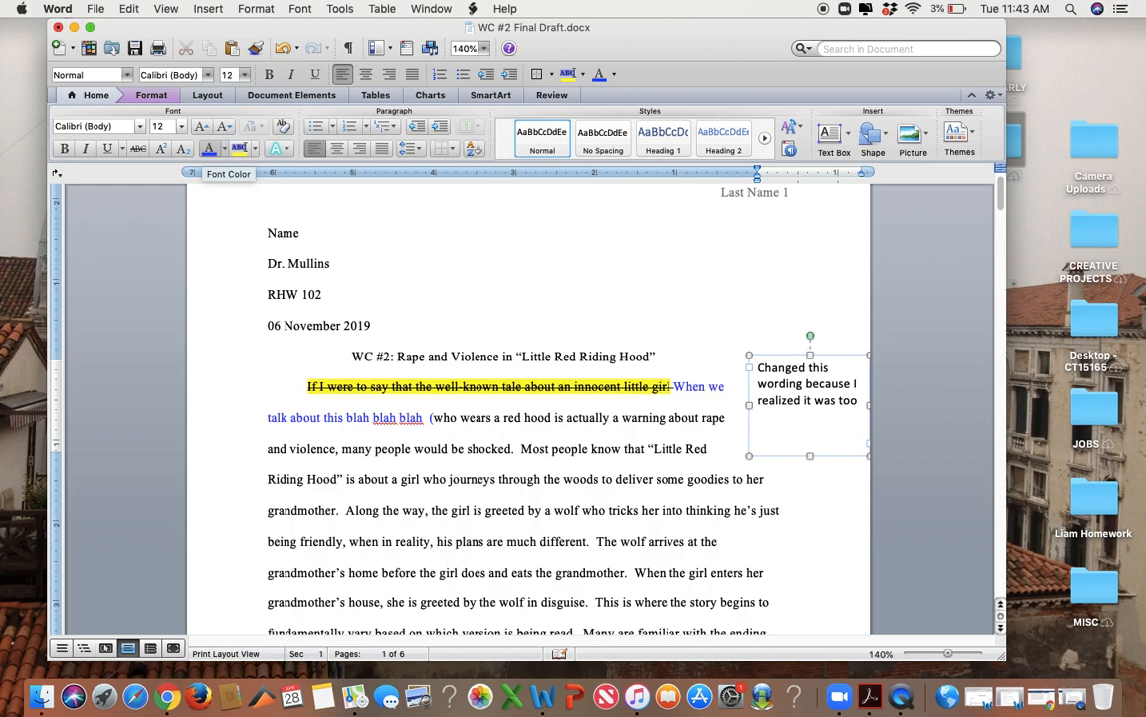
text( casual s)
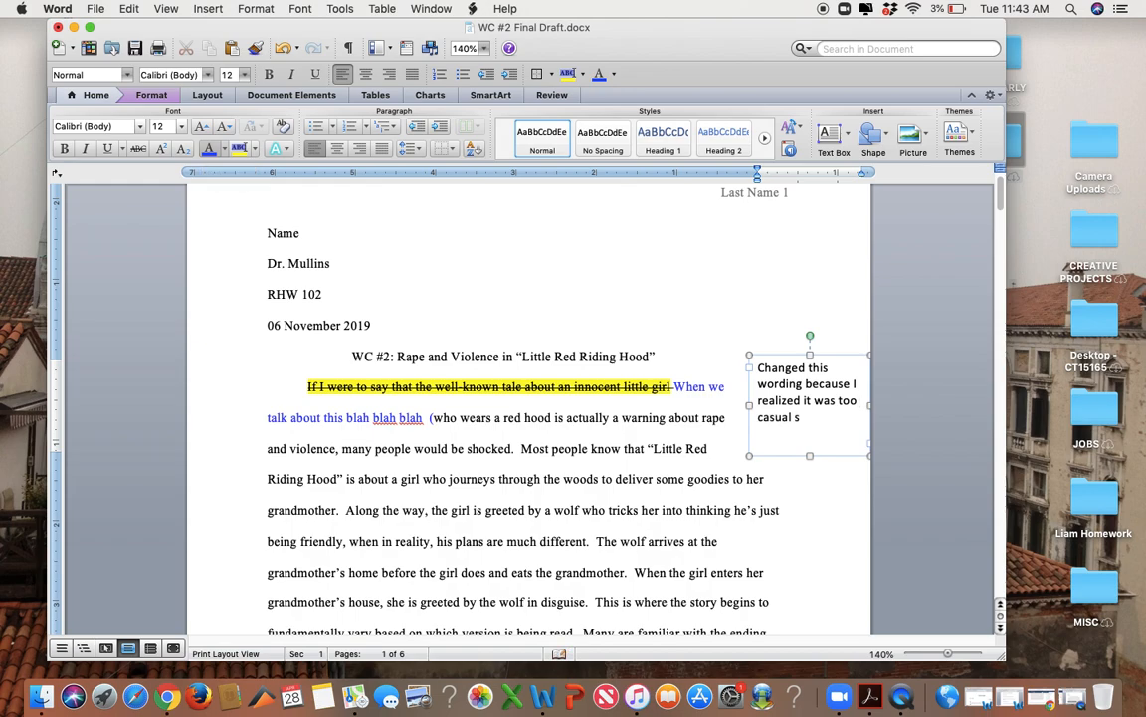
text(ounding)
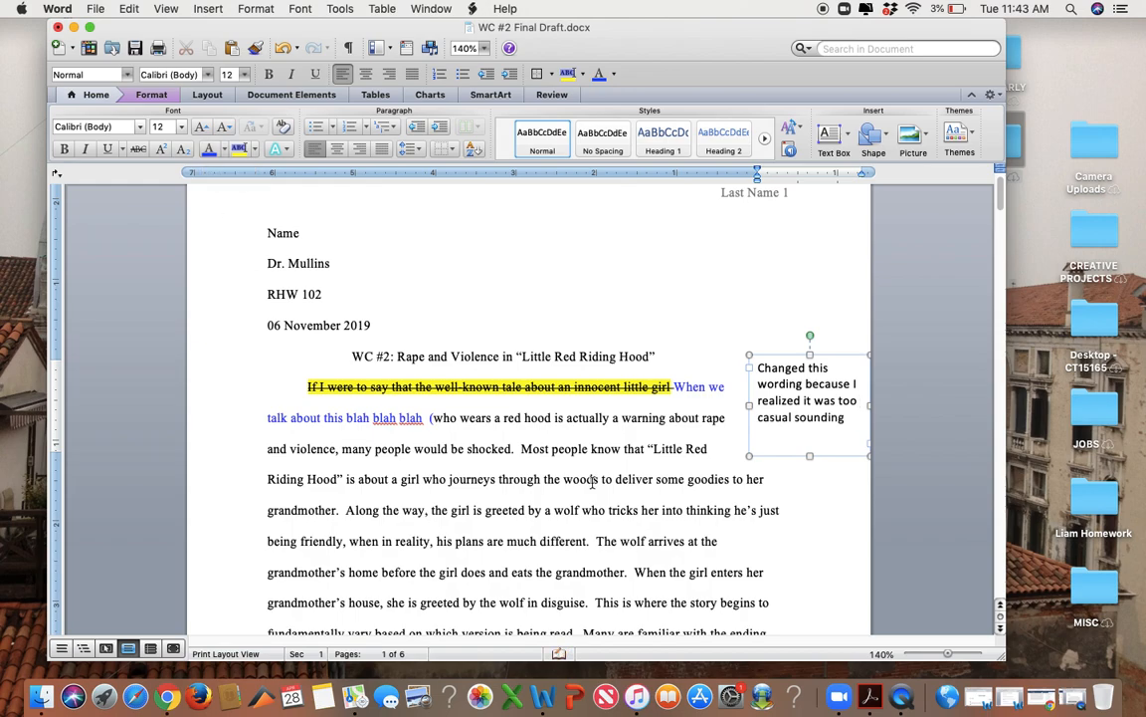
Step: Complete the parenthetical note after "blah blah blah" in the first paragraph so it reads "(Changed this wording because)"
click(433, 418)
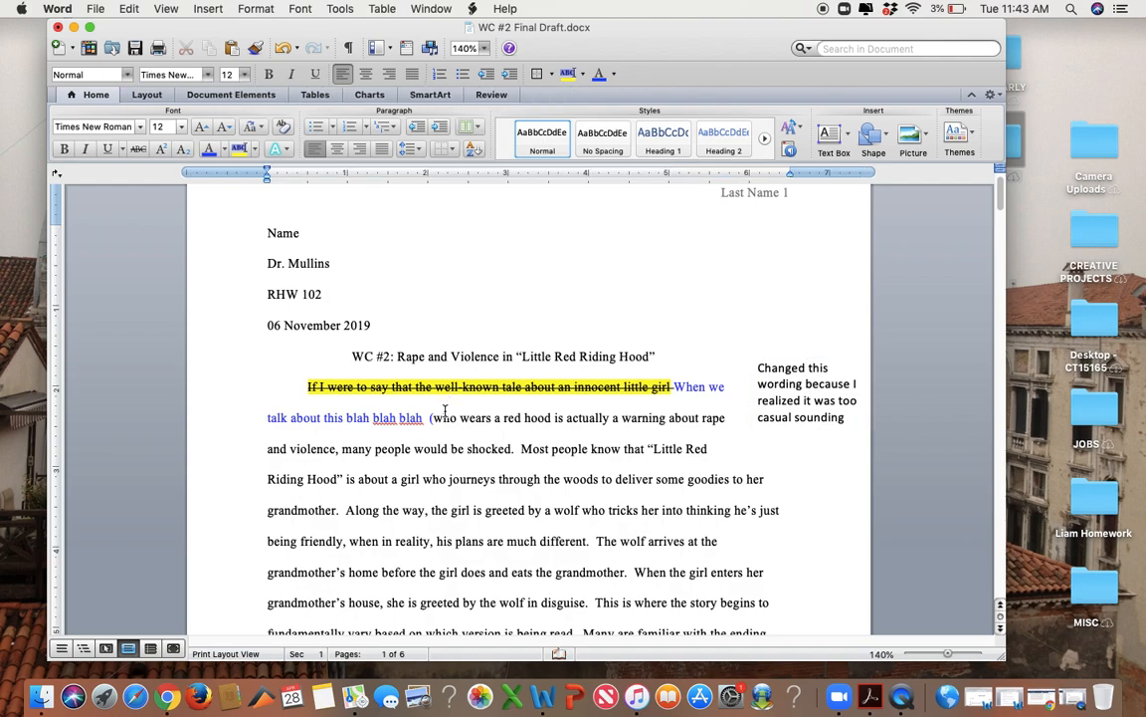
text(()
text(Change)
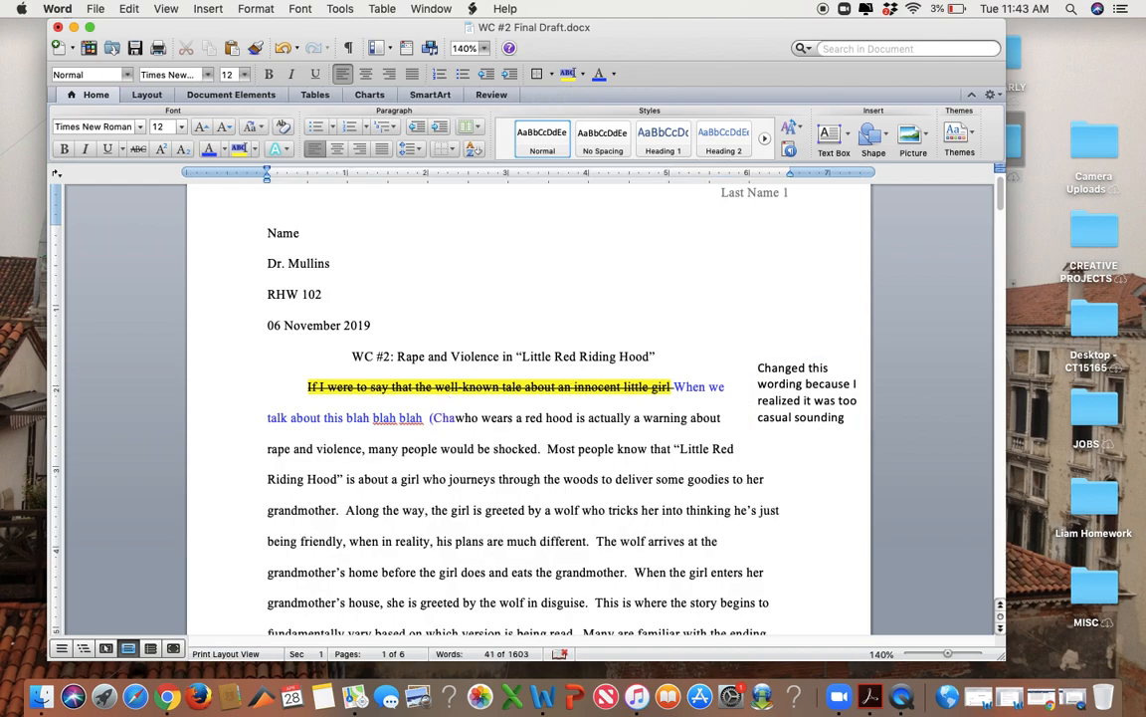
text(d this wordin)
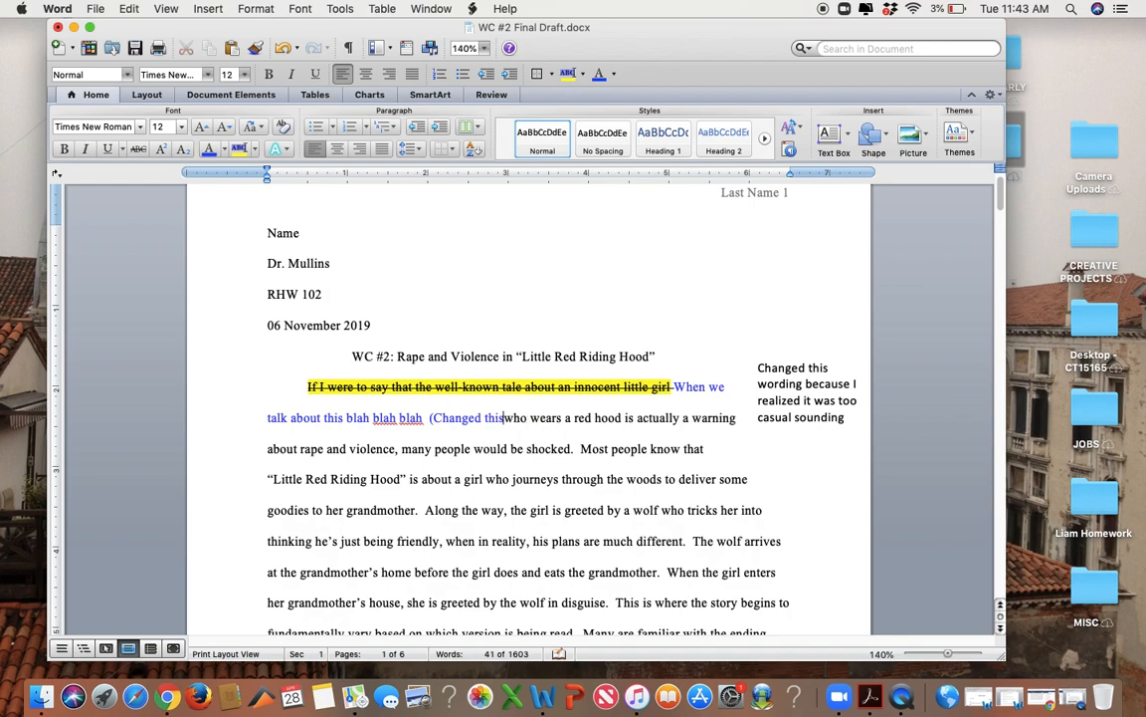
text(g because)
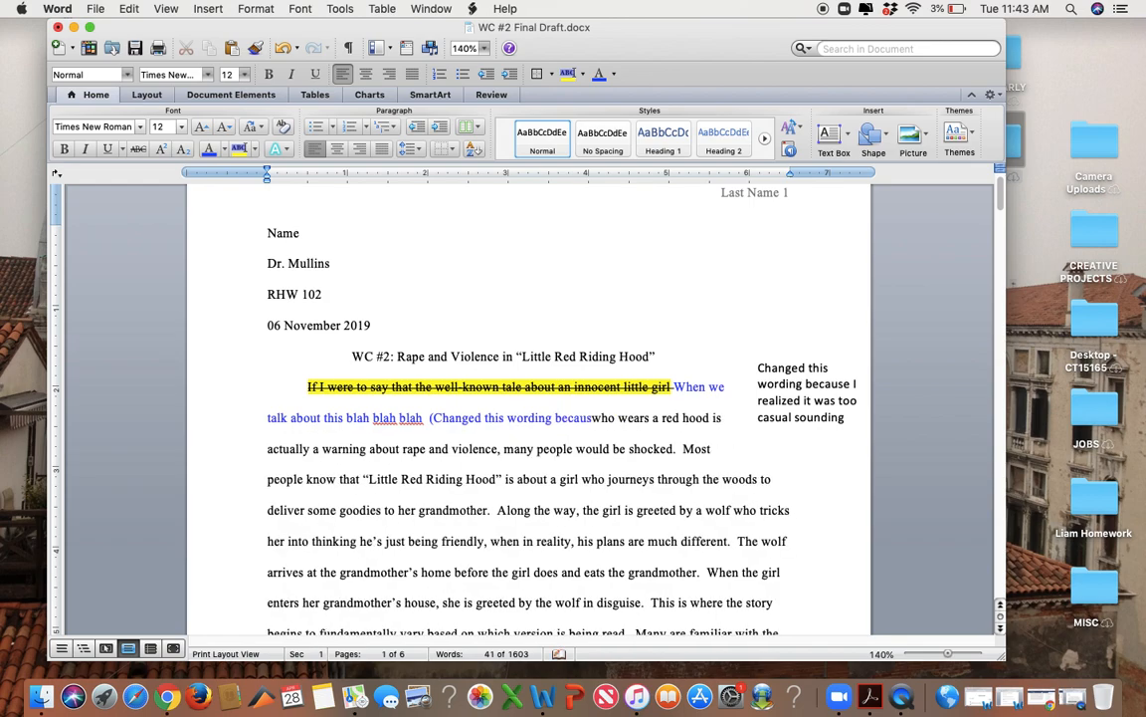
text())
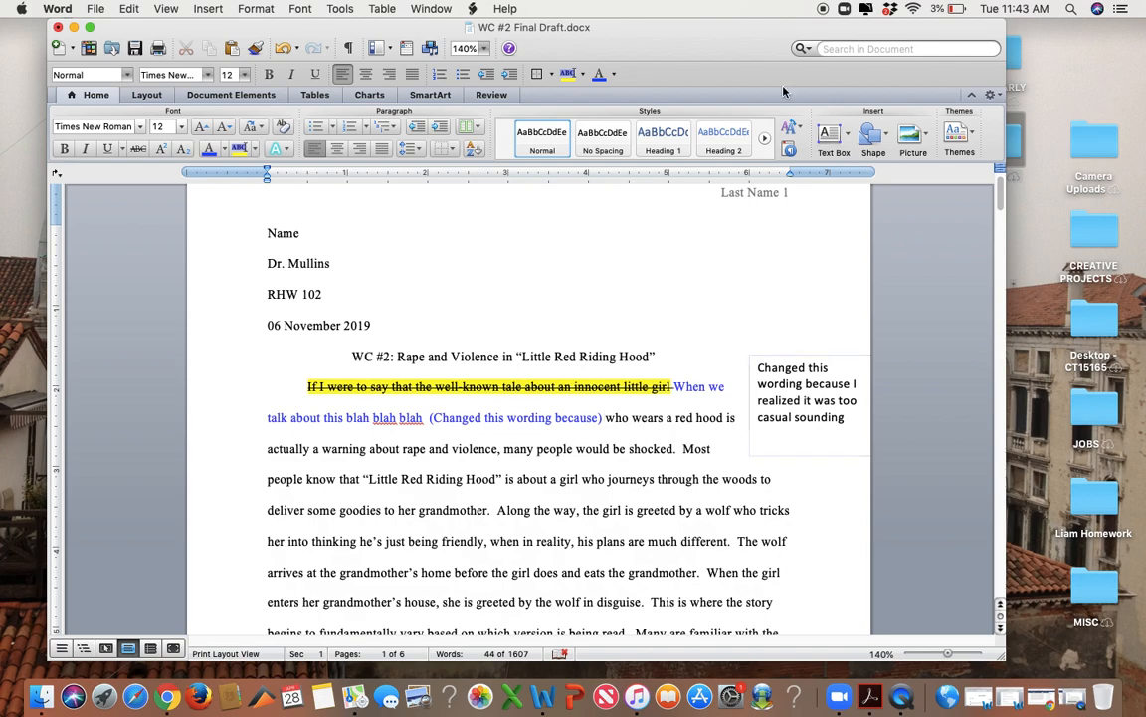
Step: Leave two blank lines below the essay's final sentence and start a note reading "END COMMENTS: Refelction on your process of revision –"
scroll(714, 305, down, 2)
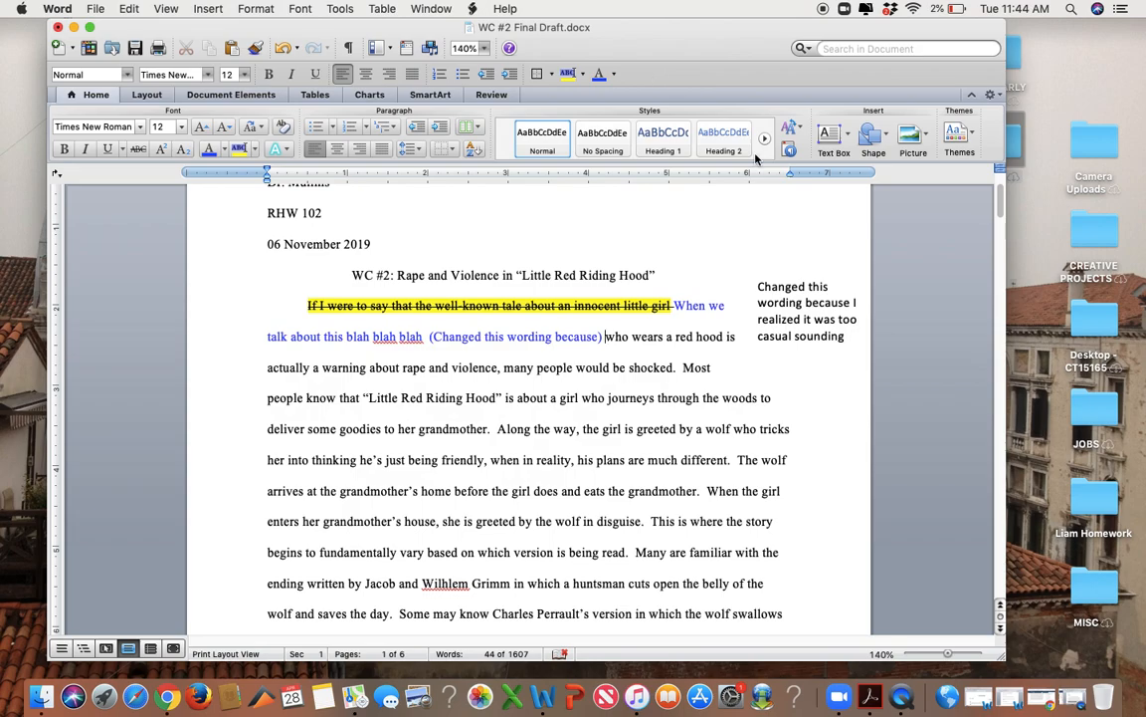
scroll(702, 434, down, 15)
scroll(706, 438, down, 20)
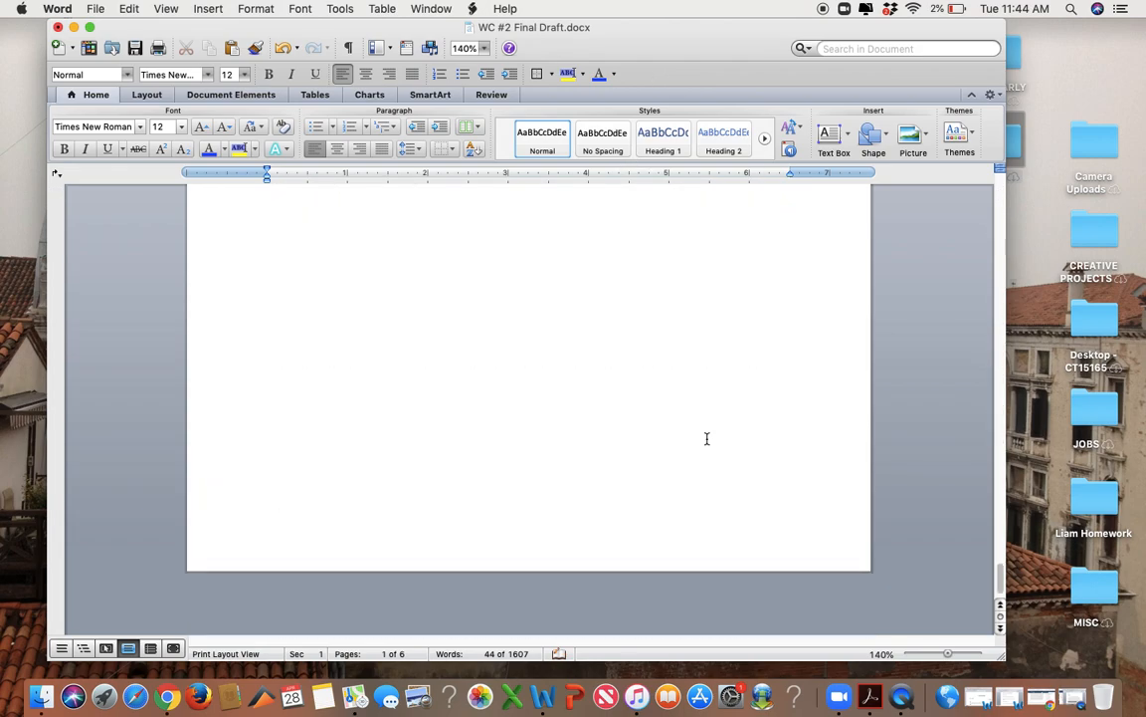
scroll(707, 438, up, 5)
scroll(706, 438, up, 10)
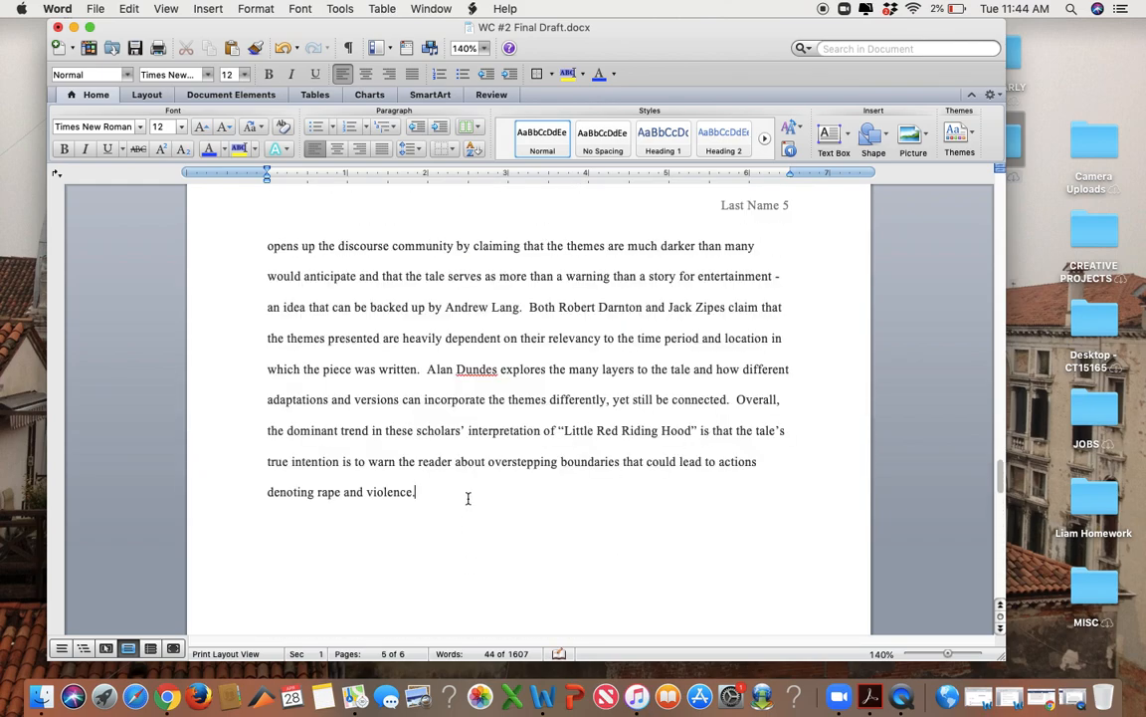
click(466, 499)
key(Return)
key(Return)
key(Return)
text(END COMME)
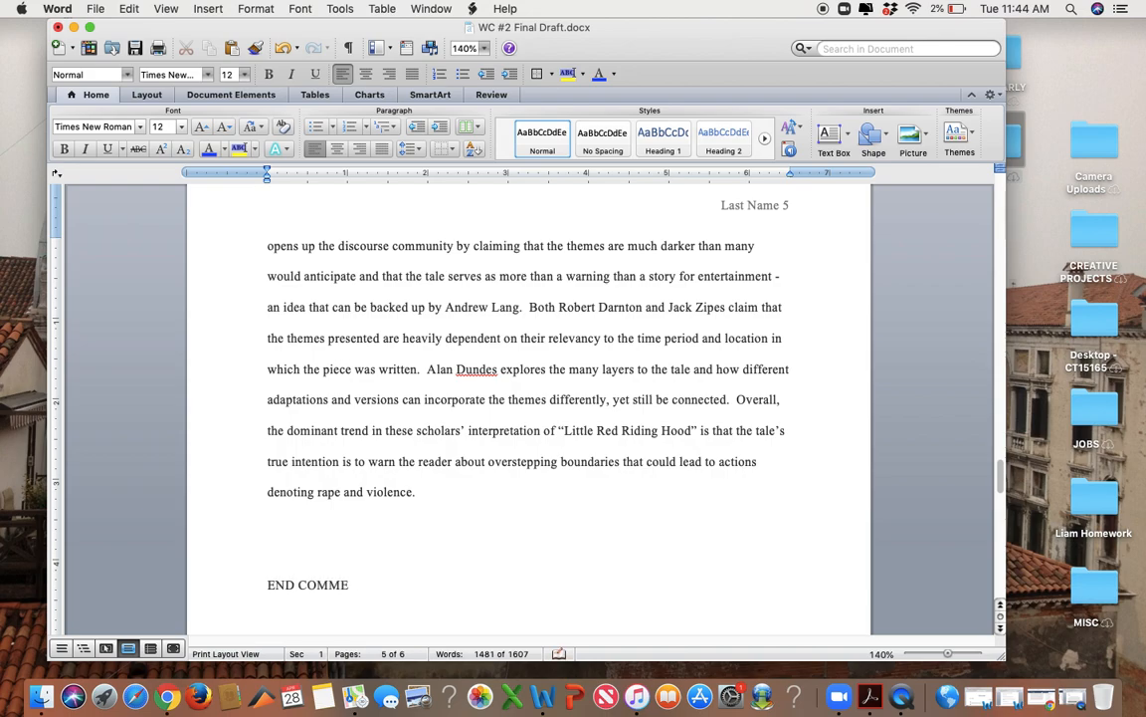
text(NTS: Refelction on)
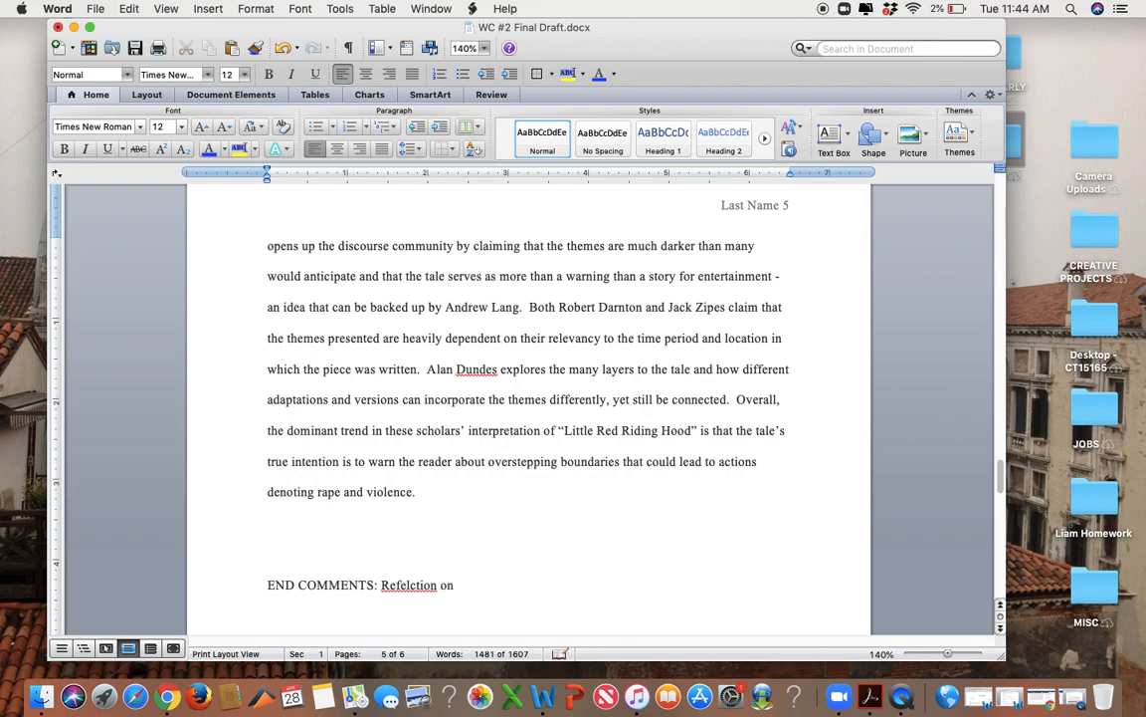
text( your process of revision -)
Step: Continue the end comments with "what you were hoping to accomplish – what overall changes you made – any challenges you faced."
text( wha)
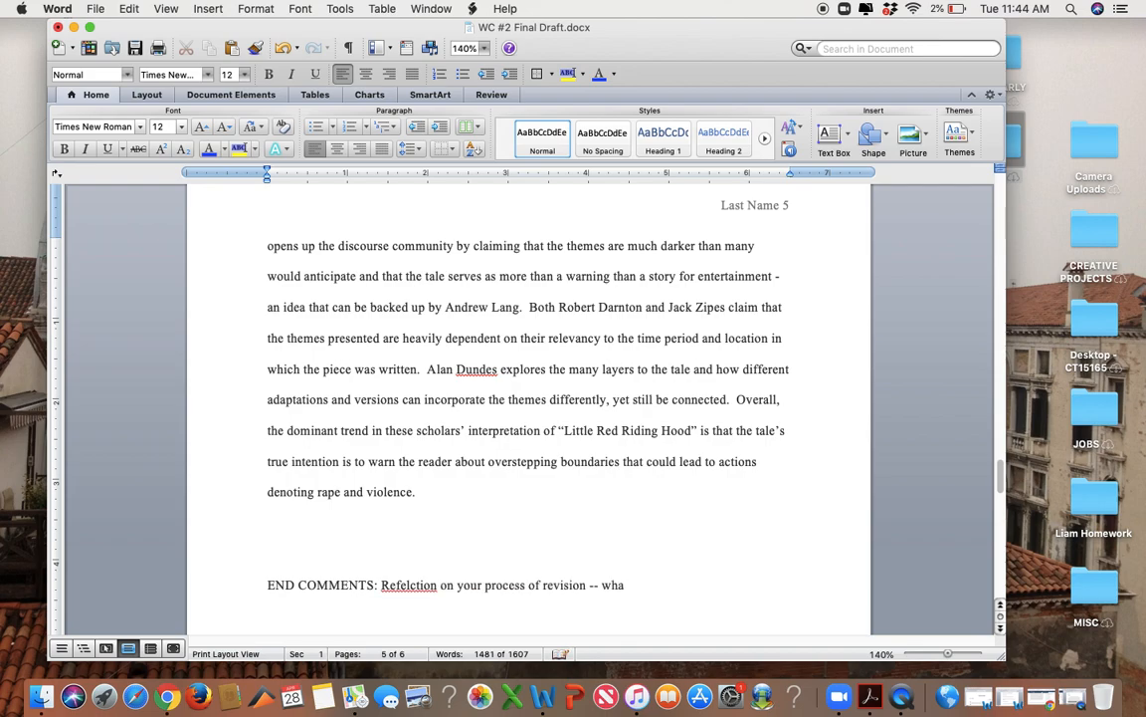
text(t you were hoping to accoplish)
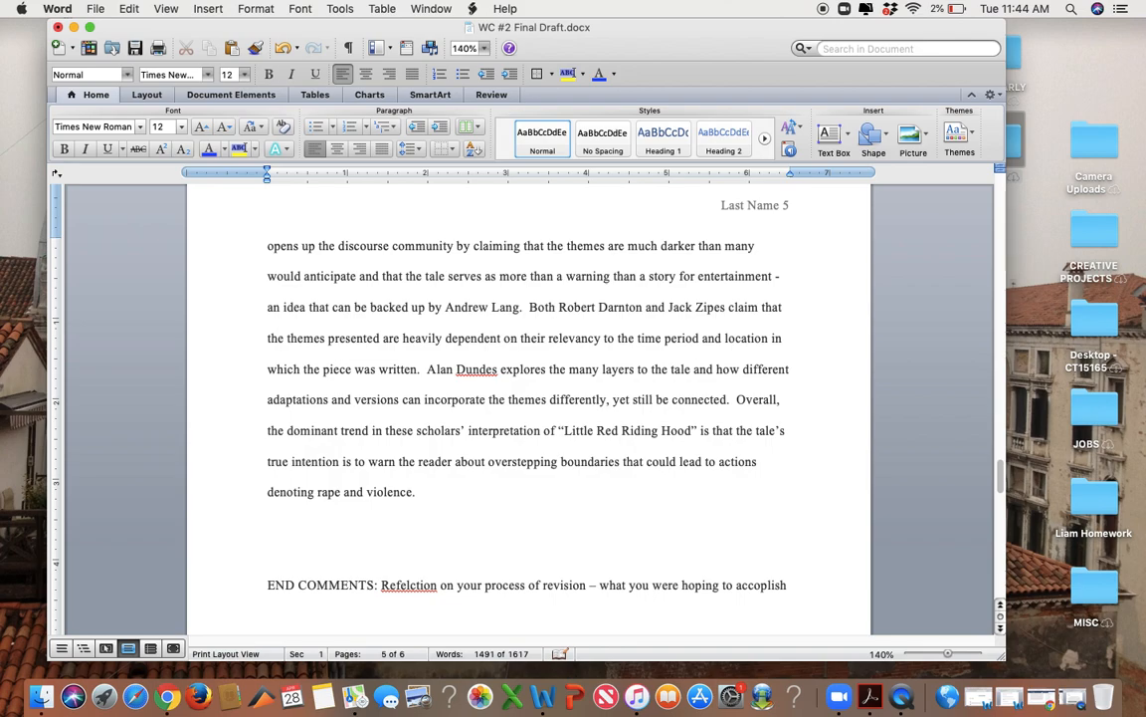
key(BackSpace)
key(BackSpace)
key(BackSpace)
key(BackSpace)
key(BackSpace)
text(mplish)
text( -- wha)
text(t overall cha)
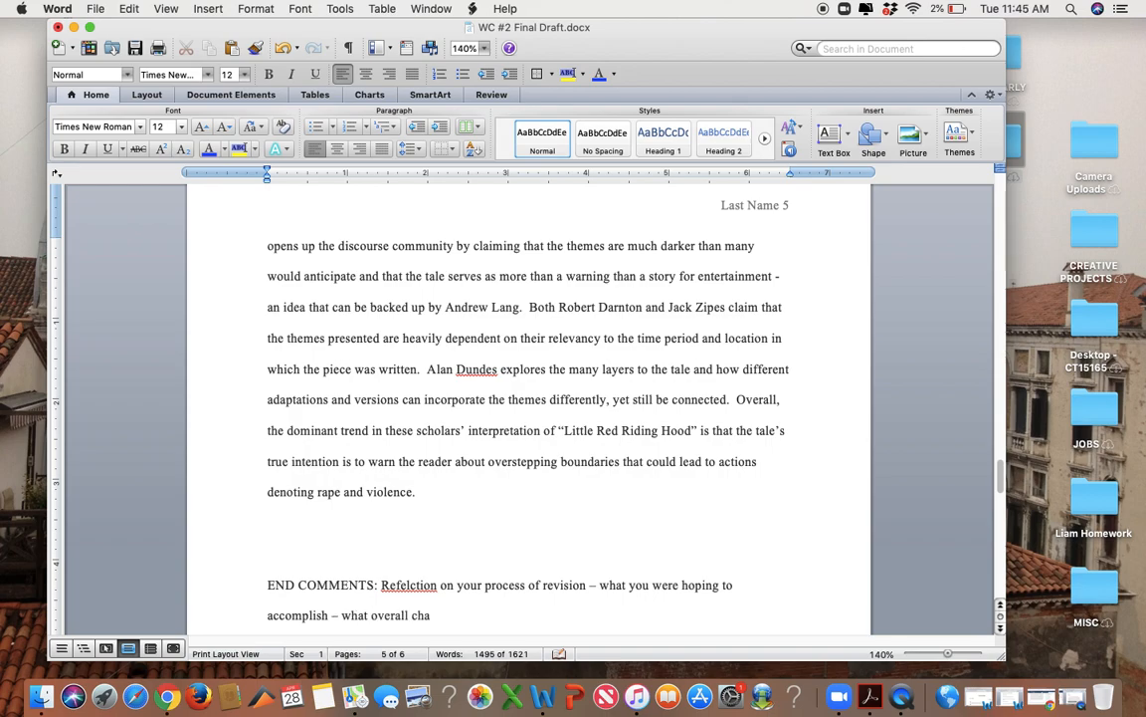
text(nges you made)
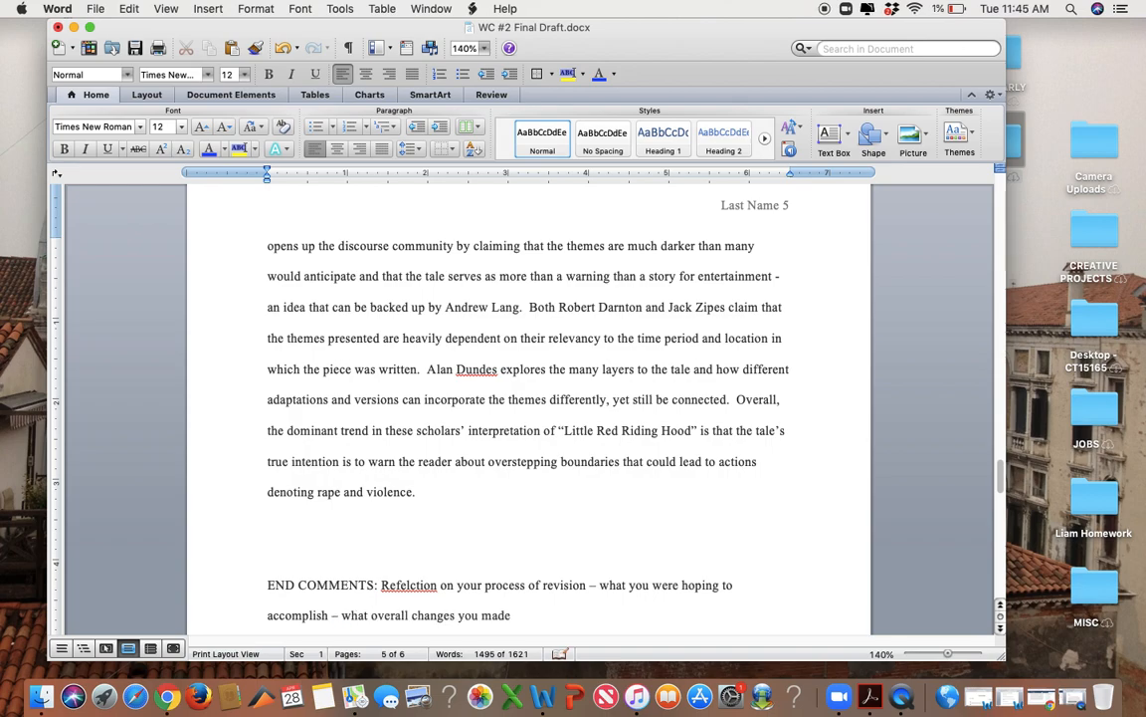
text(any challenge)
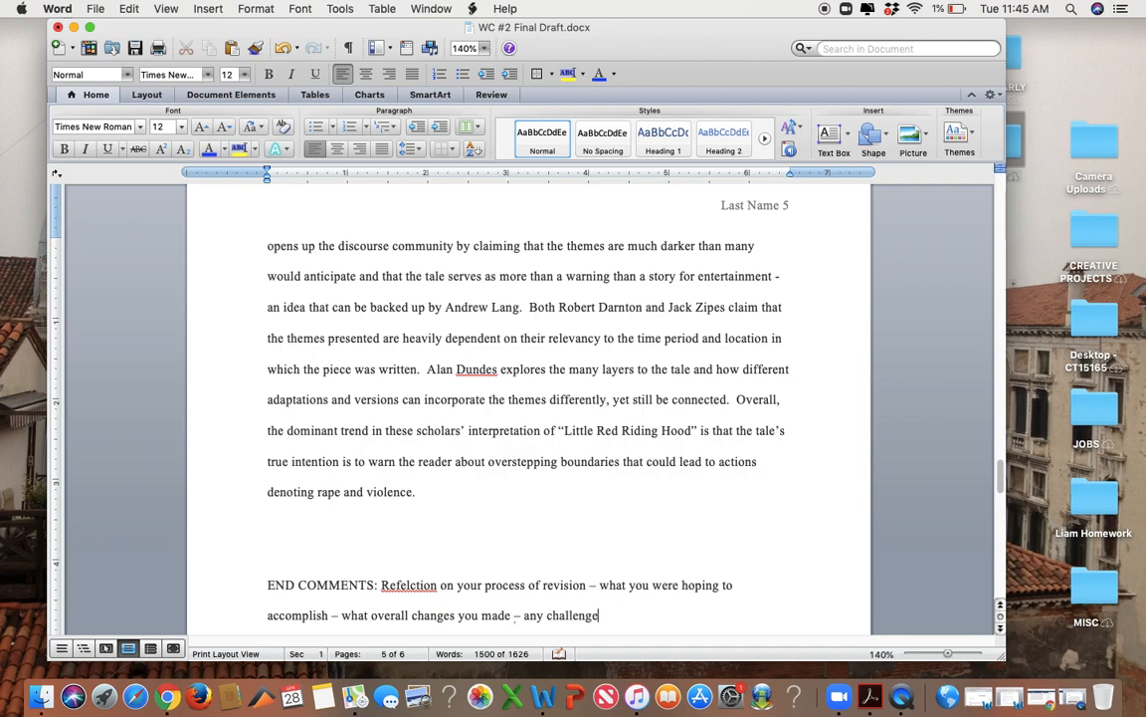
text(s you faced.)
Step: Try to retype the misspelled word "Refelction" in the end comments
double_click(403, 585)
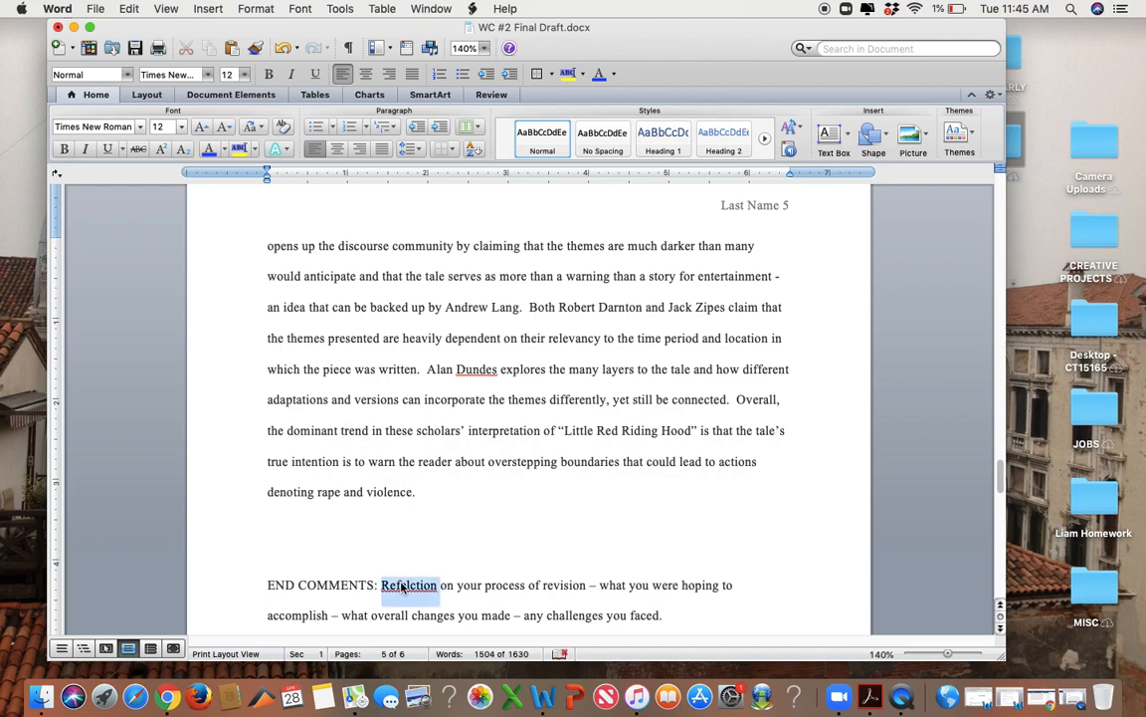
text(Ref)
key(super+z)
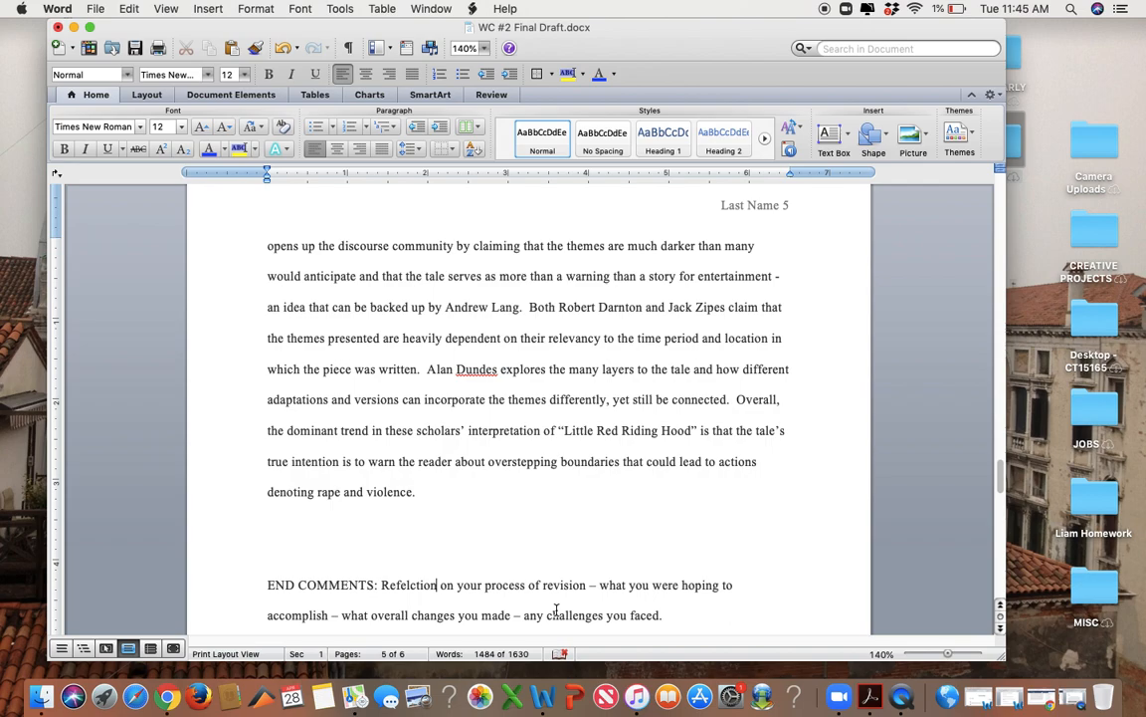
scroll(617, 577, up, 1)
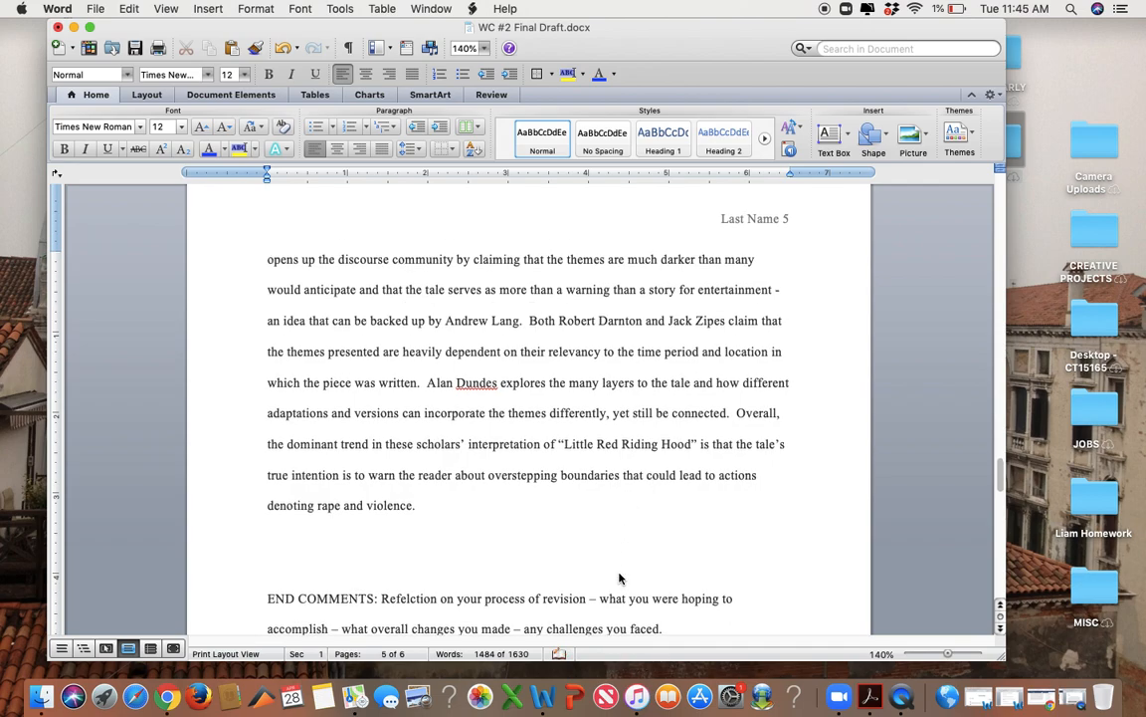
scroll(619, 578, up, 5)
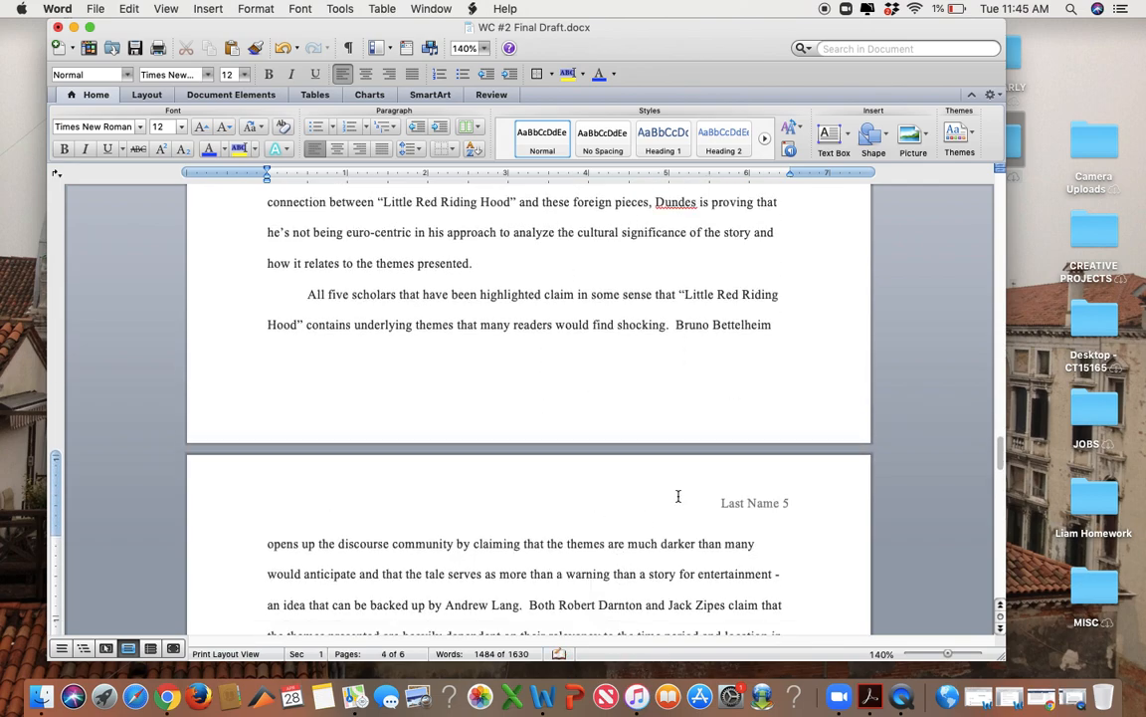
scroll(678, 496, down, 5)
scroll(562, 485, down, 2)
scroll(561, 484, down, 1)
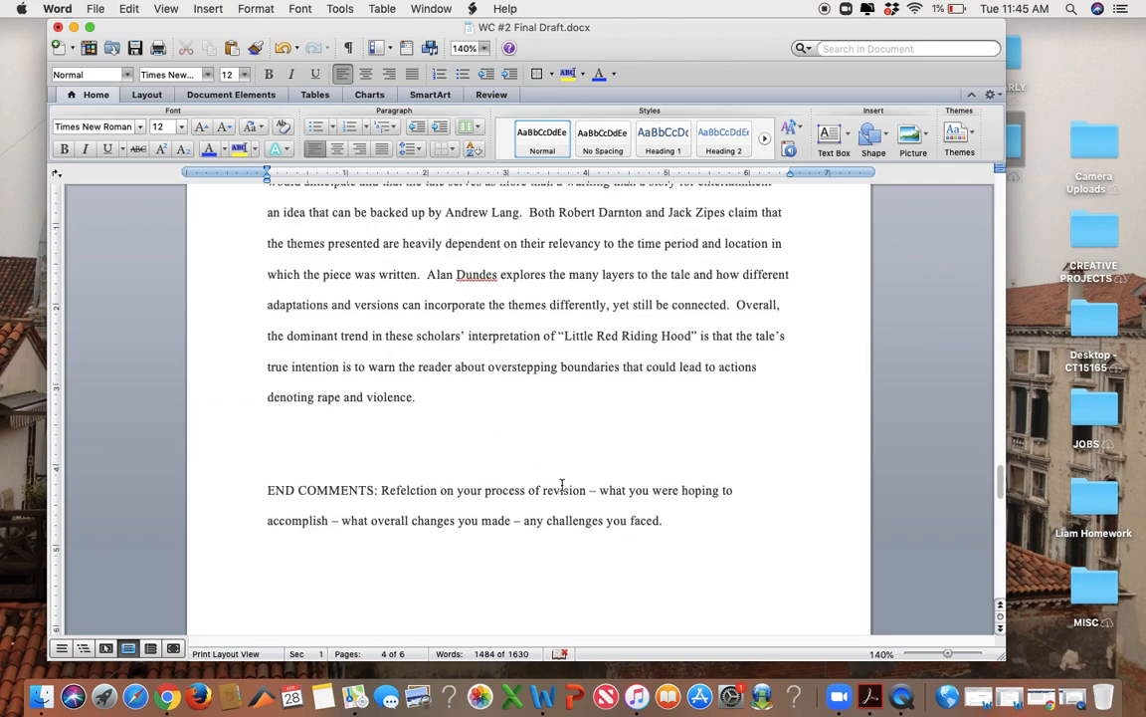